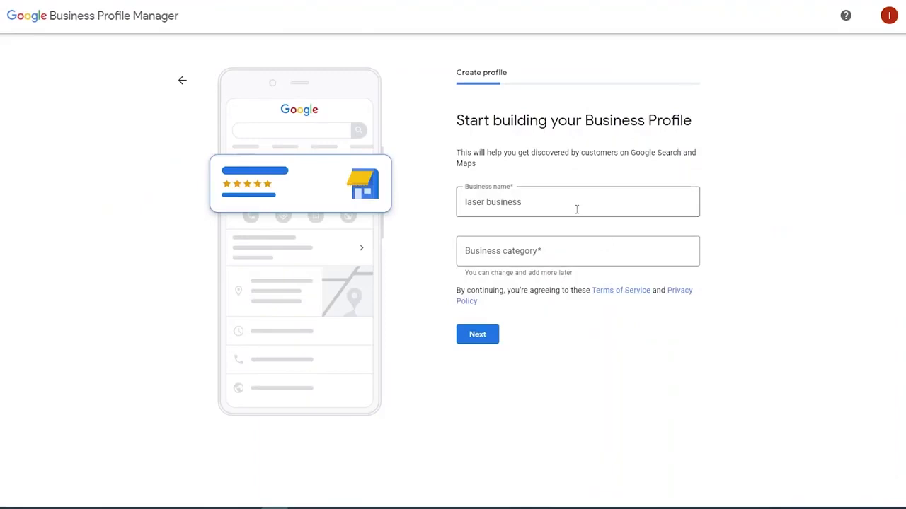
Try to set the business category to laser engraving and continue.
left_click(544, 251)
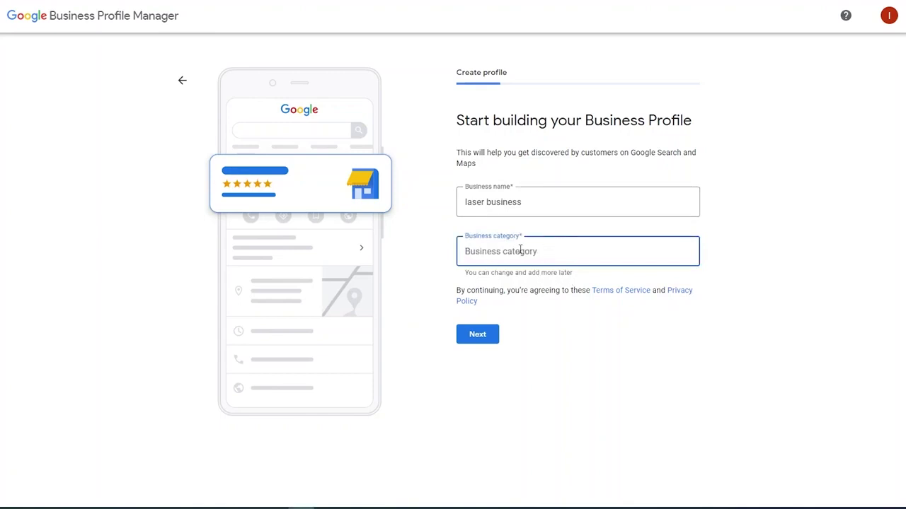
type("laser engr")
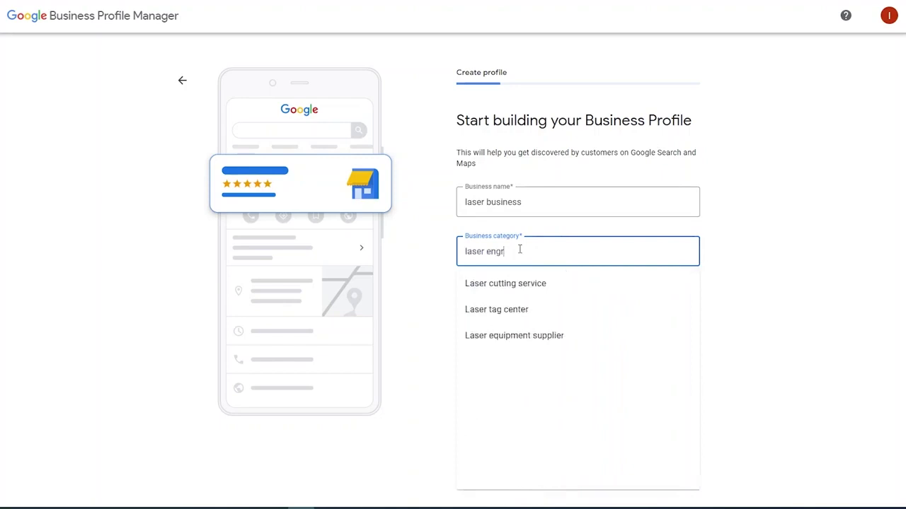
type("aving")
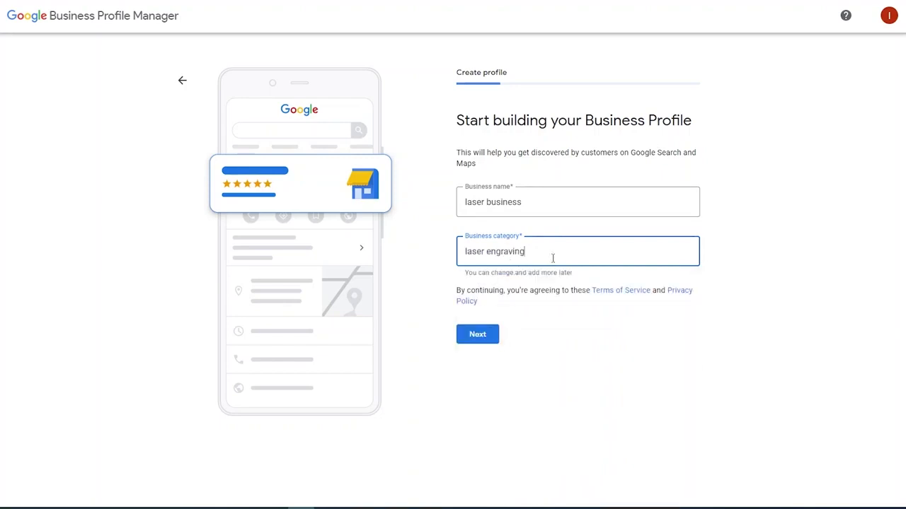
key("BackSpace")
key("BackSpace")
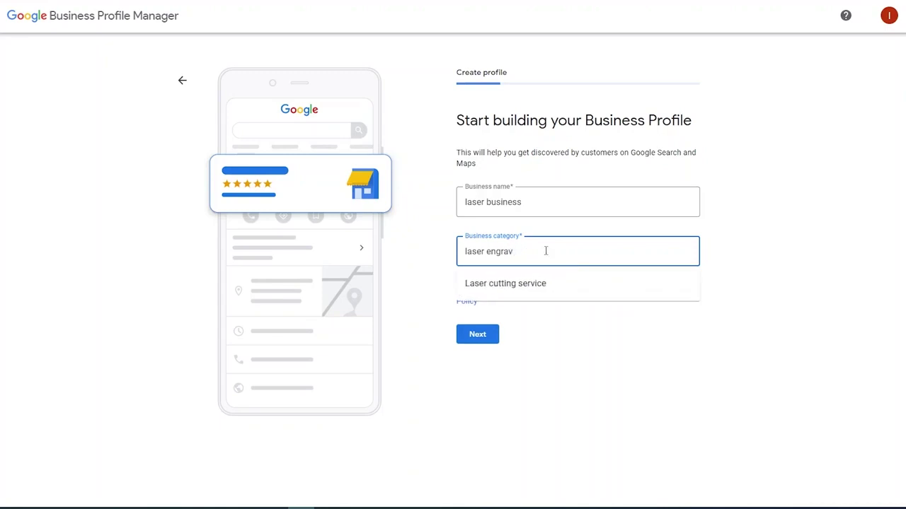
type("ing")
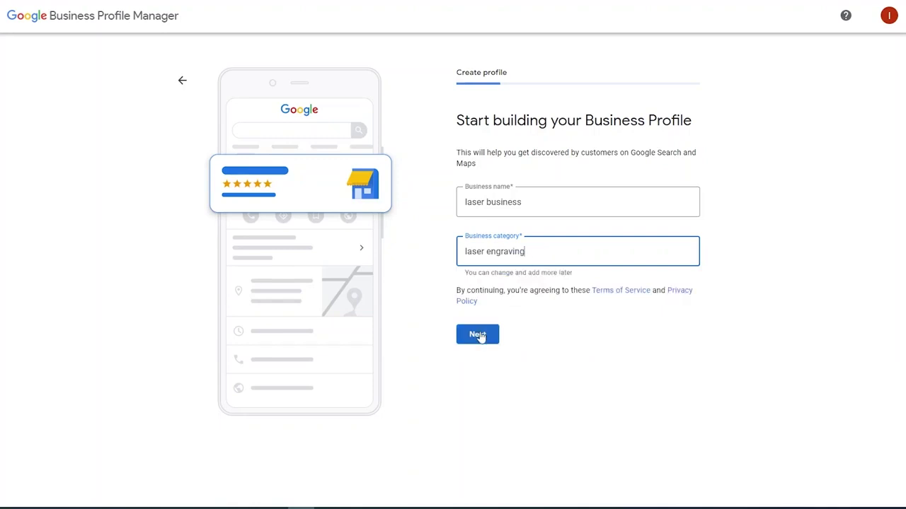
left_click(478, 335)
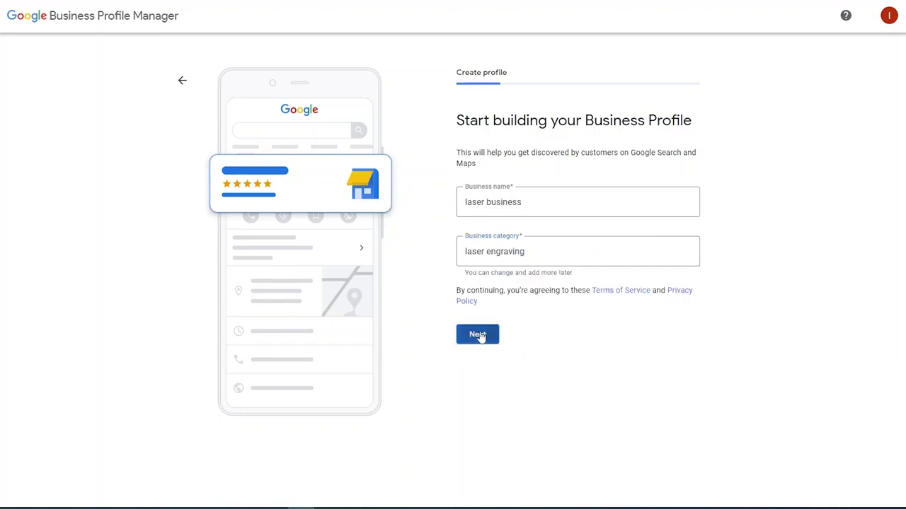
Choose the suggested "Laser cutting service" as the business category and continue.
left_click(535, 257)
key("BackSpace")
key("BackSpace")
key("BackSpace")
key("BackSpace")
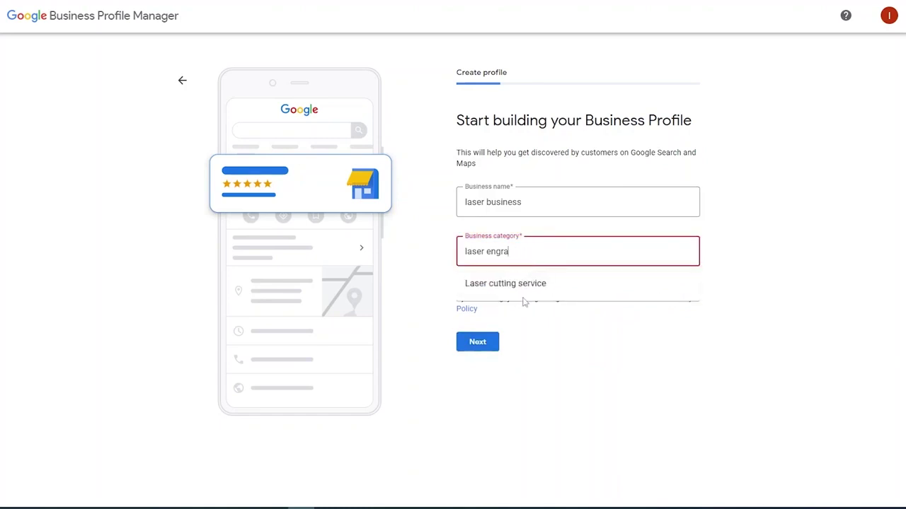
left_click(524, 287)
left_click(478, 334)
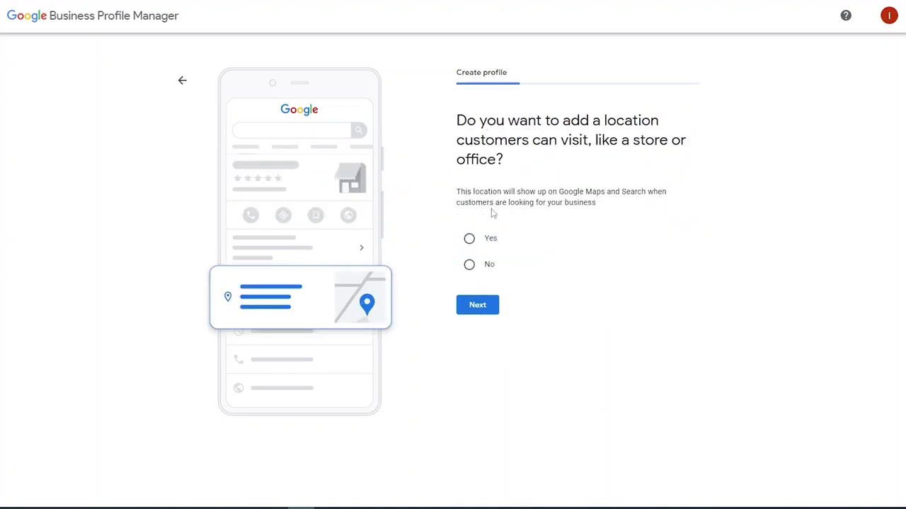
Decline adding a location customers can visit, add Tampa, FL as a service area, and continue.
left_click(470, 268)
left_click(479, 310)
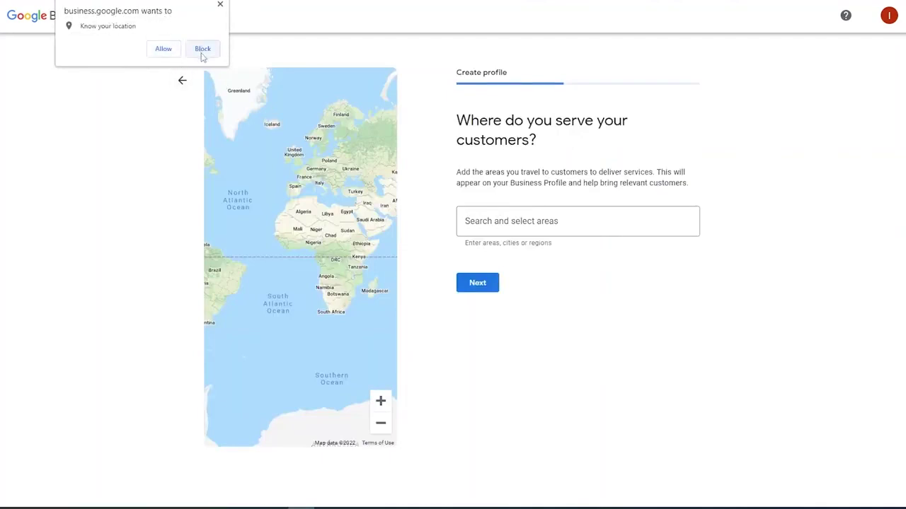
left_click(541, 222)
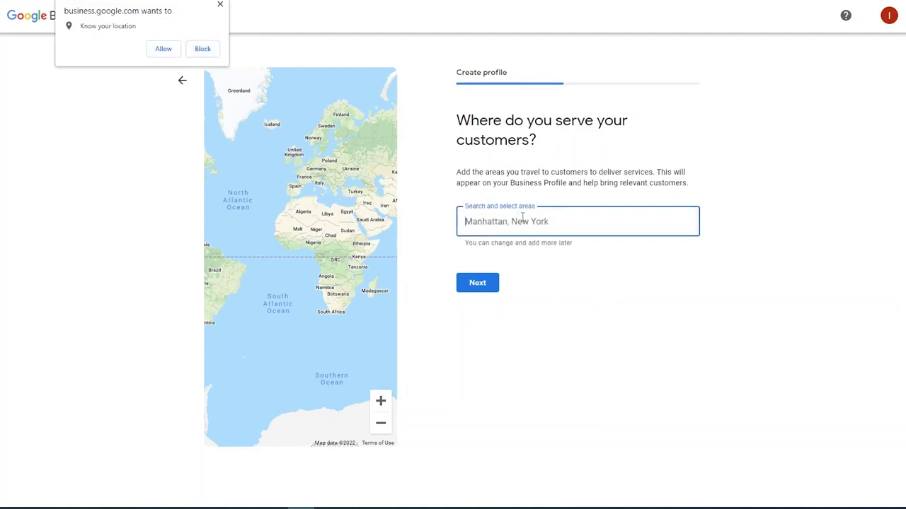
type("tampa")
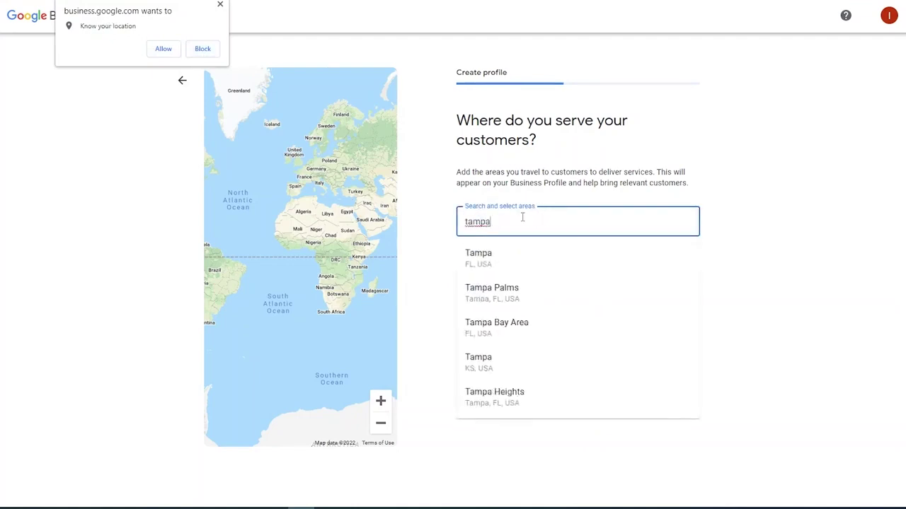
left_click(511, 259)
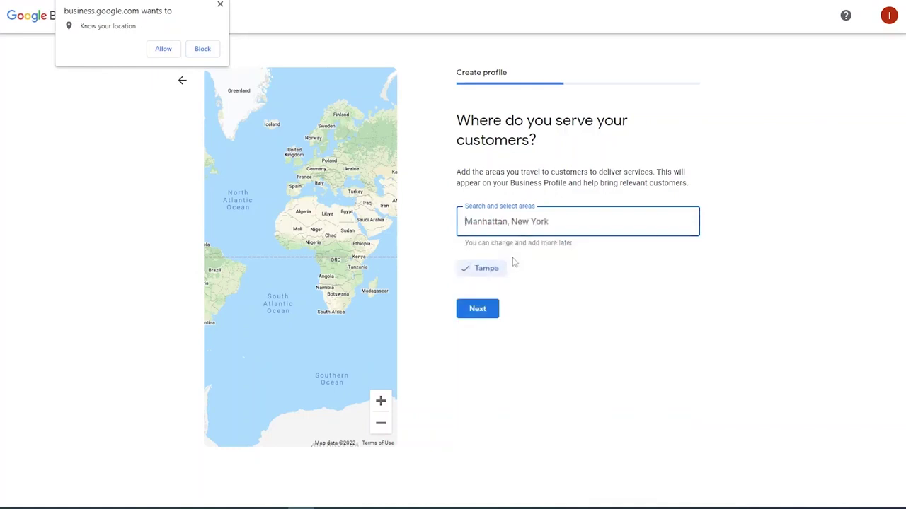
left_click(496, 309)
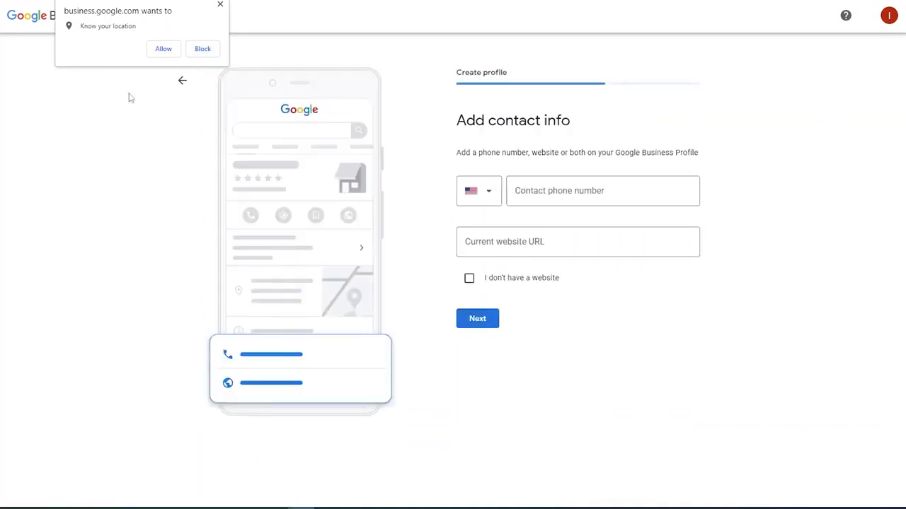
Return to the service areas, add Saint Petersburg, FL and Orlando, FL, and accept United States as the business region.
key("alt+Left")
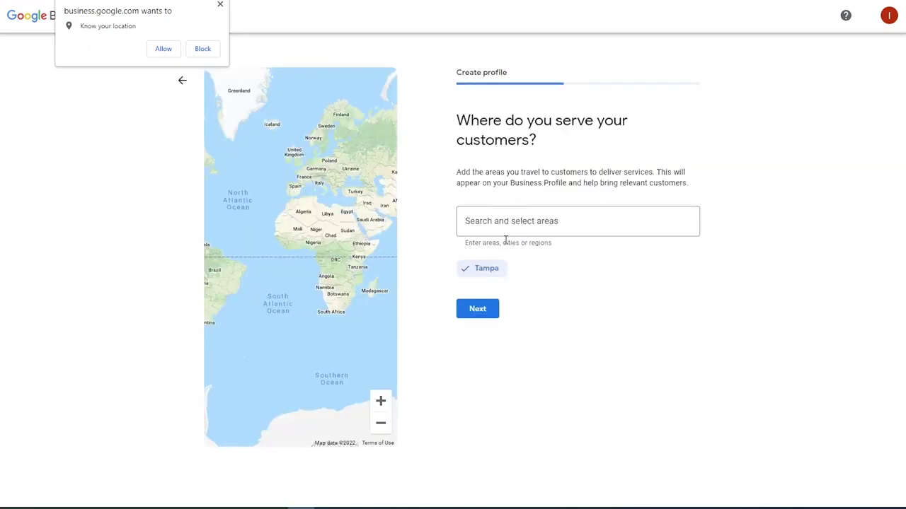
left_click(508, 225)
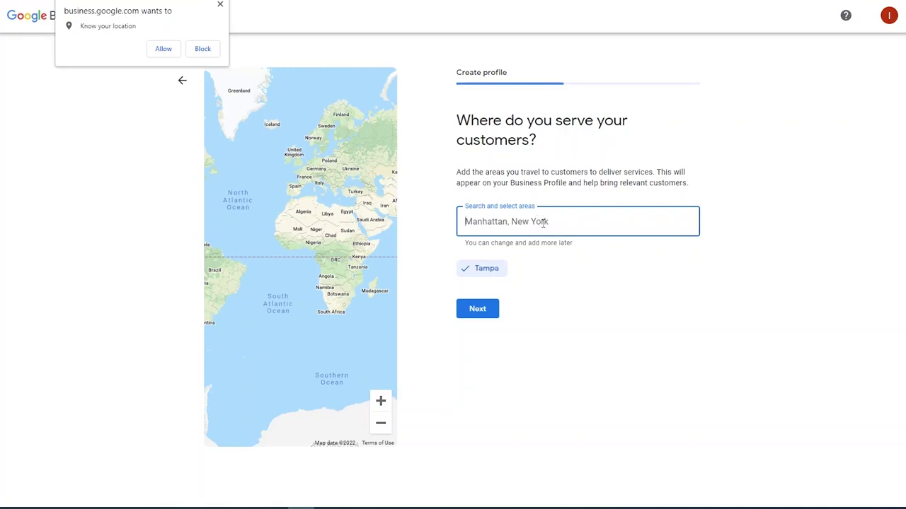
type("saint pet")
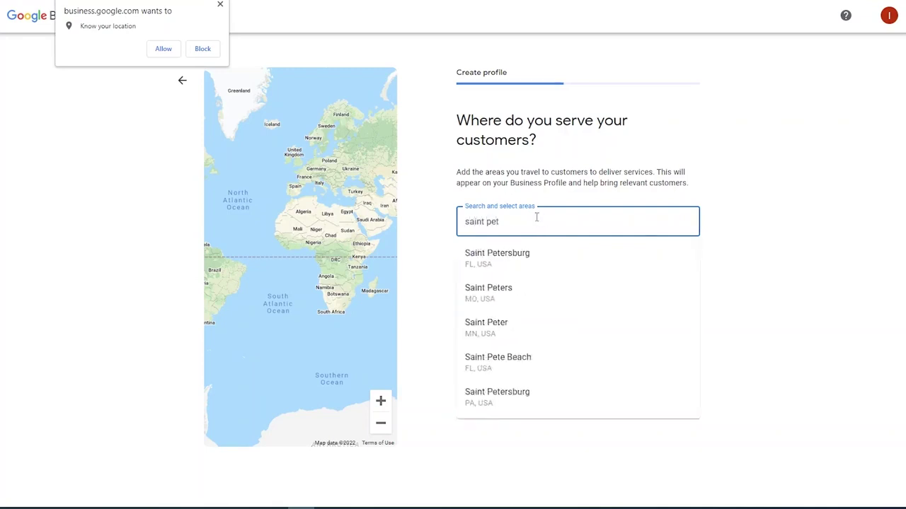
left_click(517, 259)
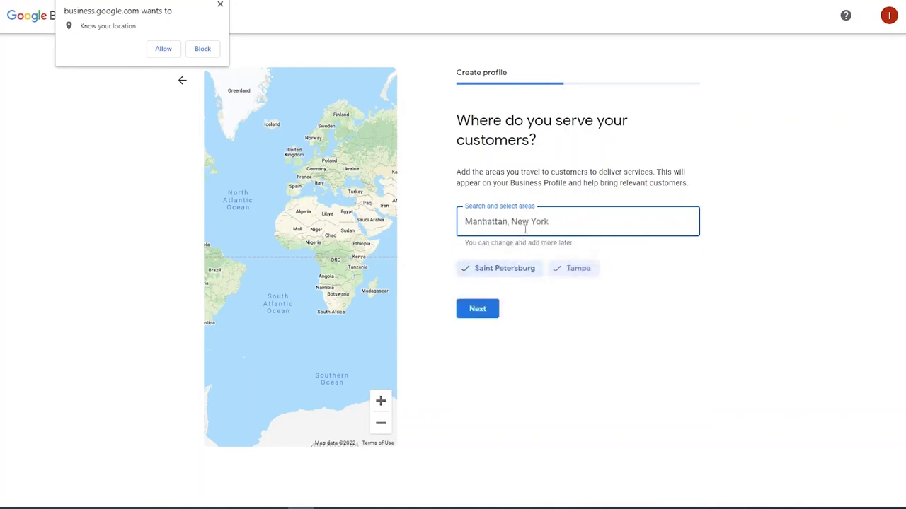
type("orlando")
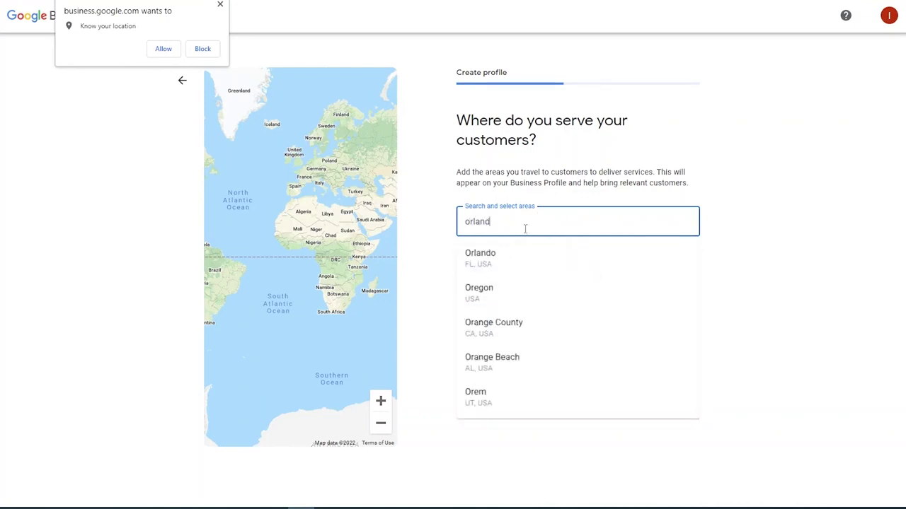
left_click(524, 256)
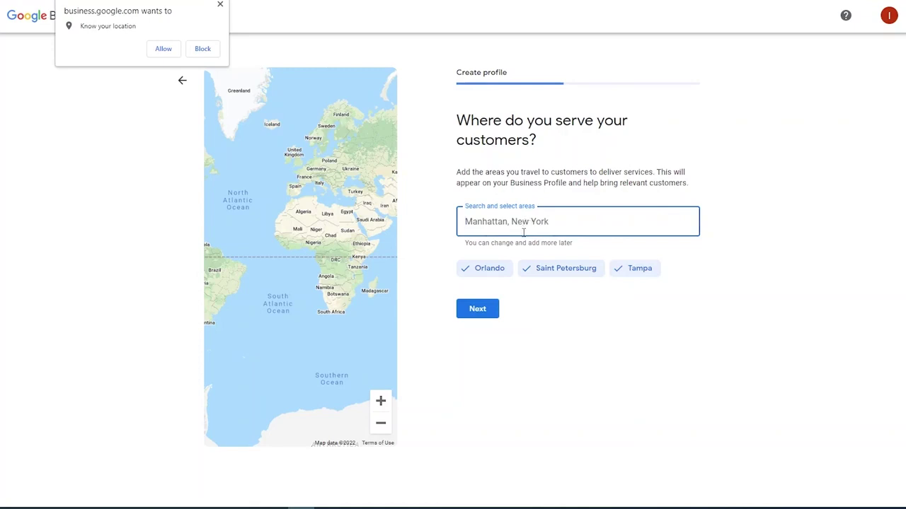
left_click(497, 304)
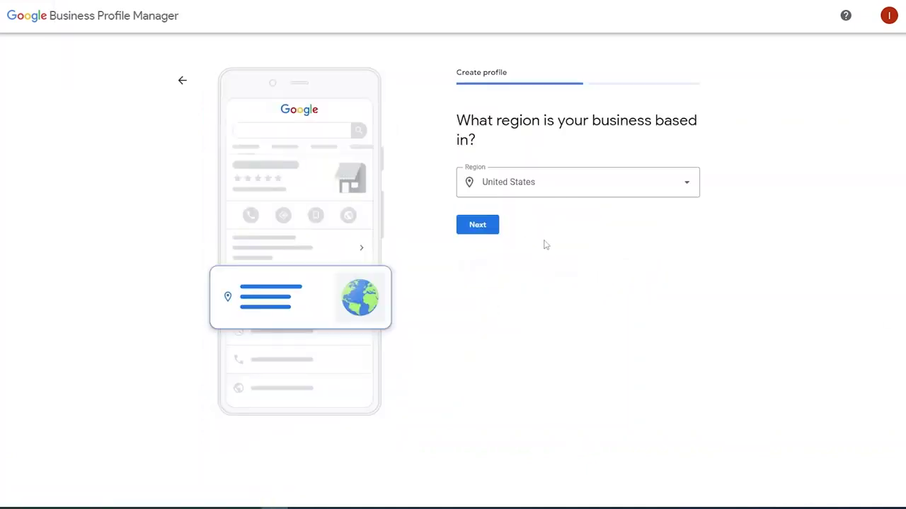
left_click(481, 226)
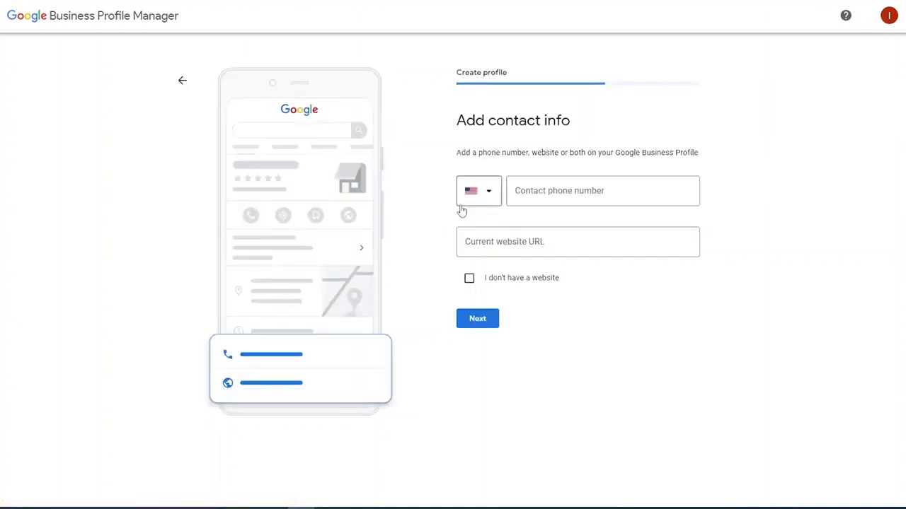
Add the contact phone number and website laserbusiness.com, and decline updates and recommendations for the business.
left_click(547, 191)
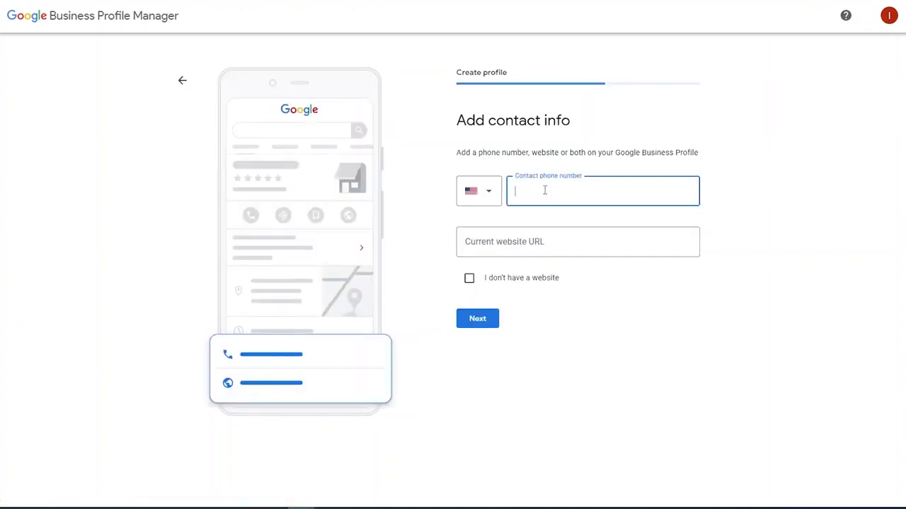
type("1234567")
left_click(543, 228)
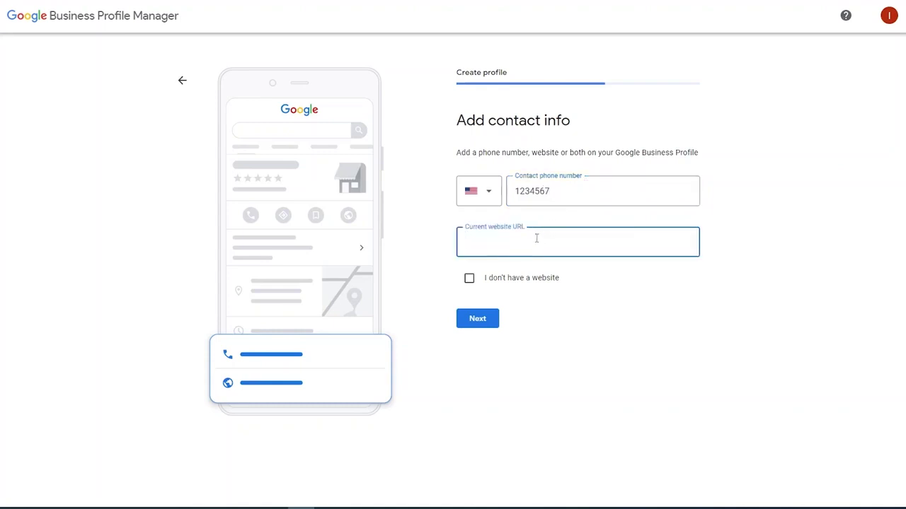
type("laserbusiness")
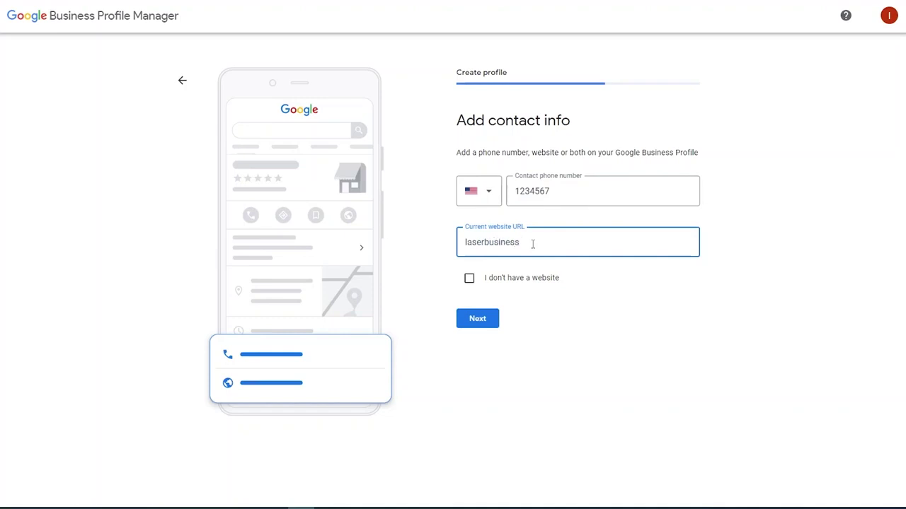
type(".com")
left_click(478, 319)
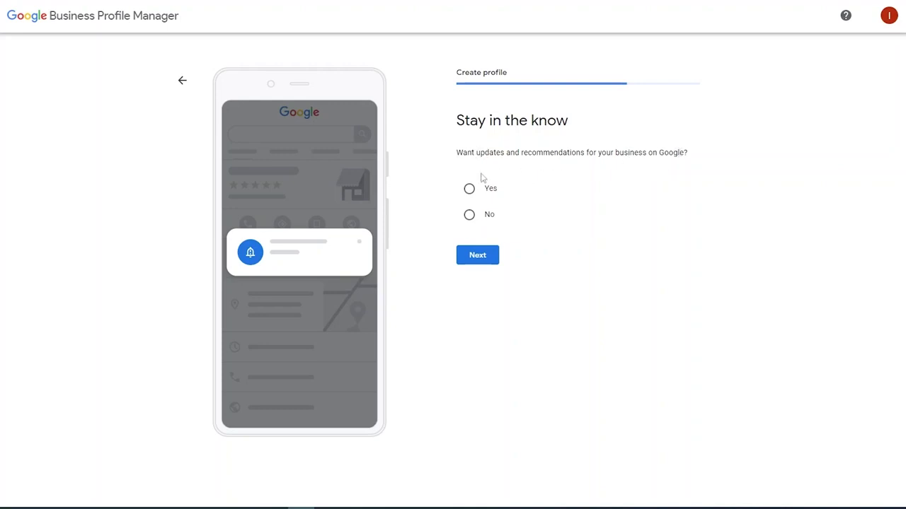
left_click(471, 217)
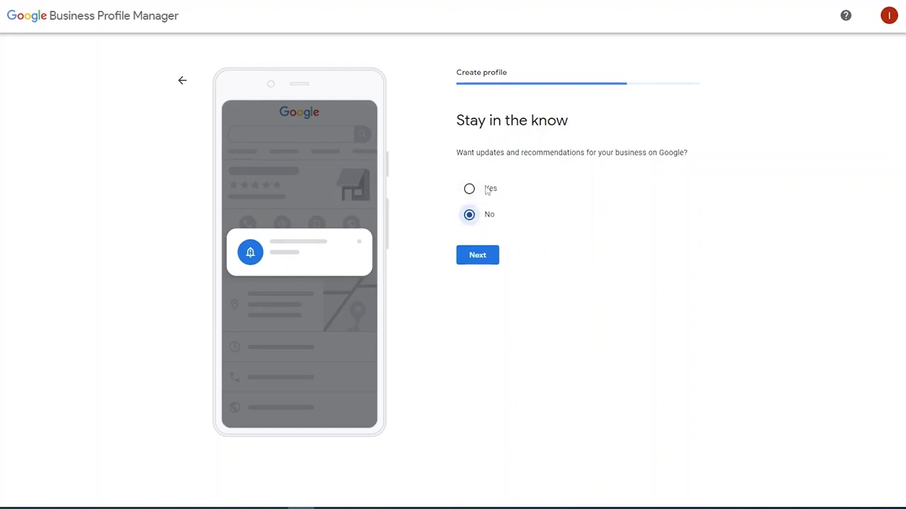
left_click(479, 256)
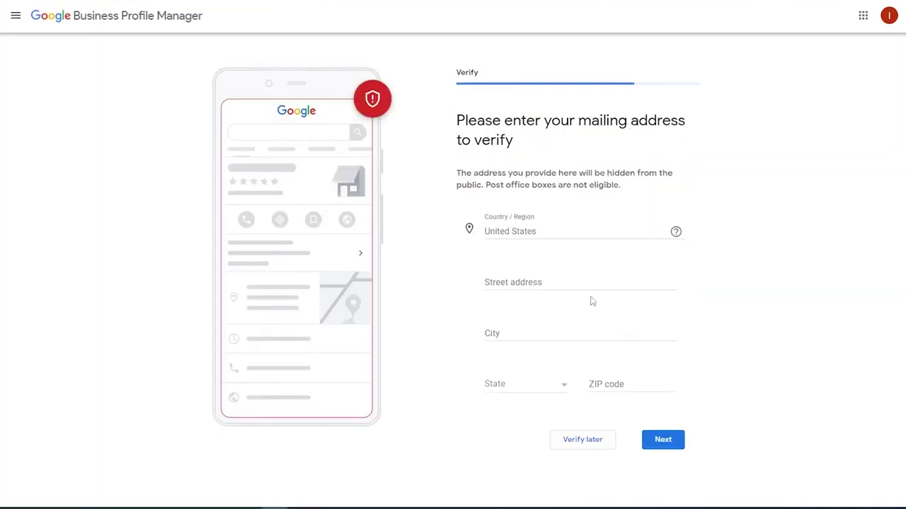
Fill in the mailing address using the suggested street address and postpone the verification.
left_click(532, 281)
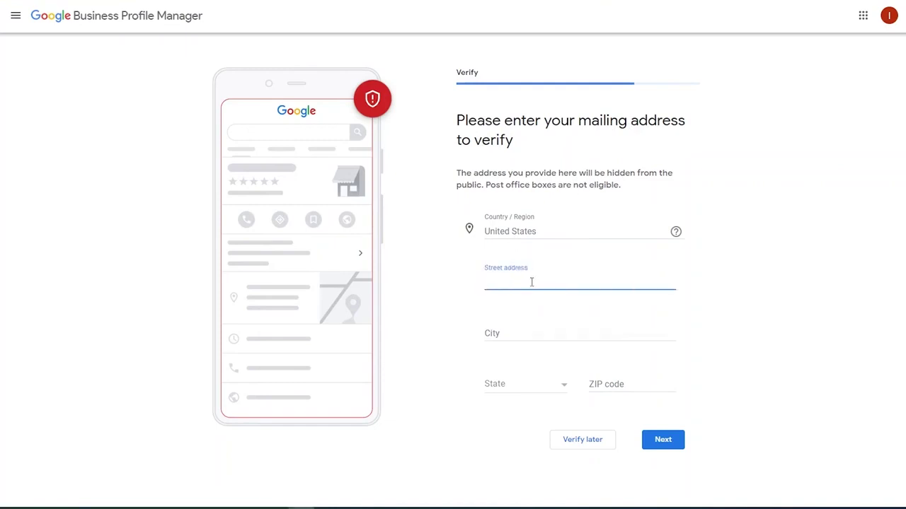
type("28")
left_click(527, 300)
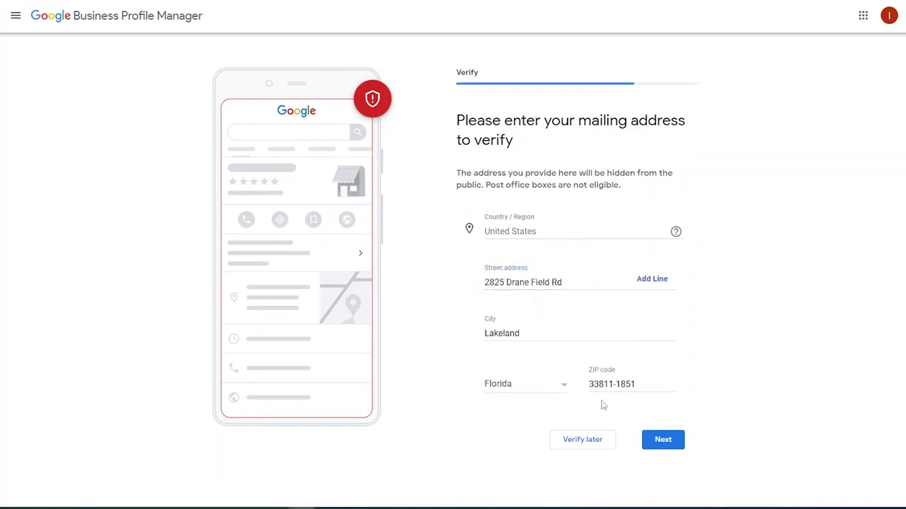
left_click(663, 439)
left_click(599, 441)
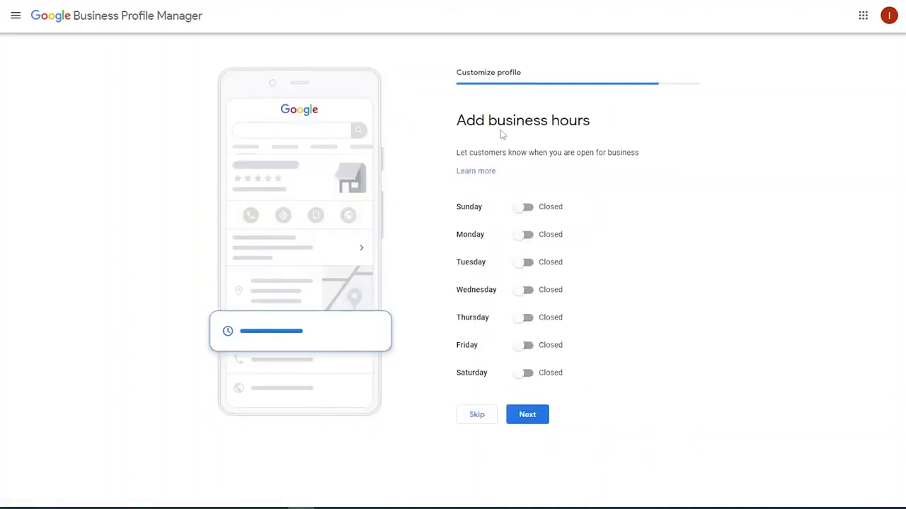
Mark Sunday, Monday and Tuesday as open in the business hours.
left_click(525, 207)
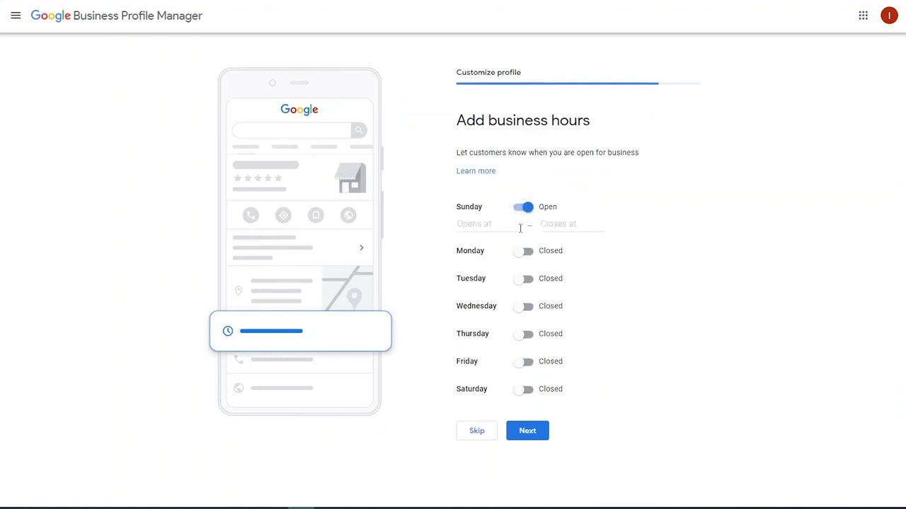
left_click(524, 250)
left_click(524, 295)
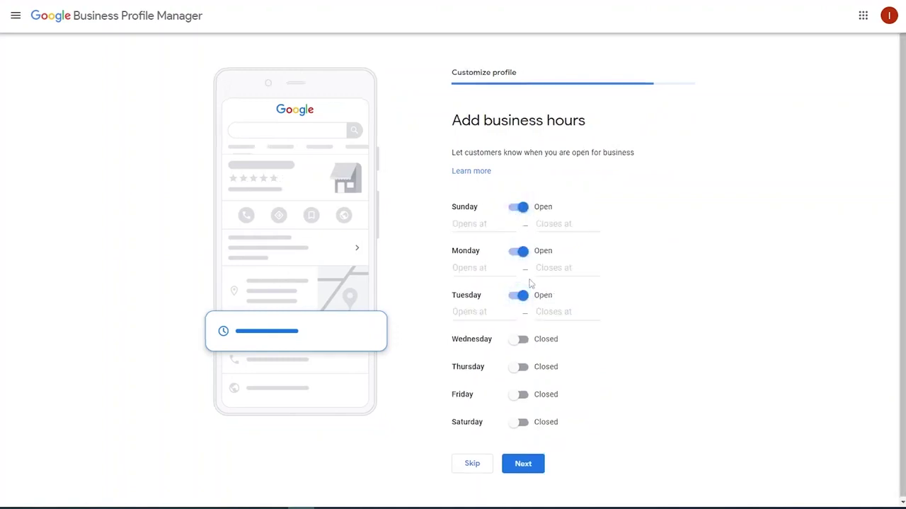
Browse the available opening times for Monday without selecting one.
left_click(485, 268)
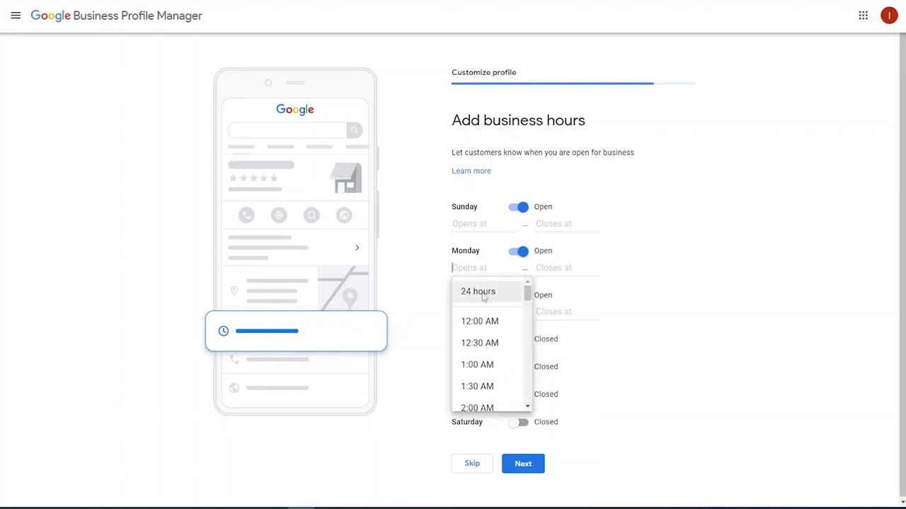
scroll(483, 299, "down", 7)
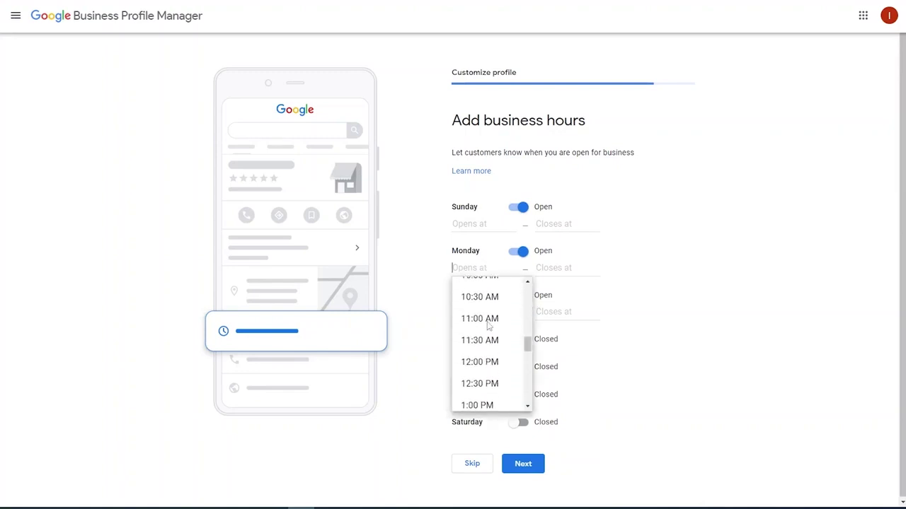
scroll(488, 327, "up", 7)
left_click(617, 290)
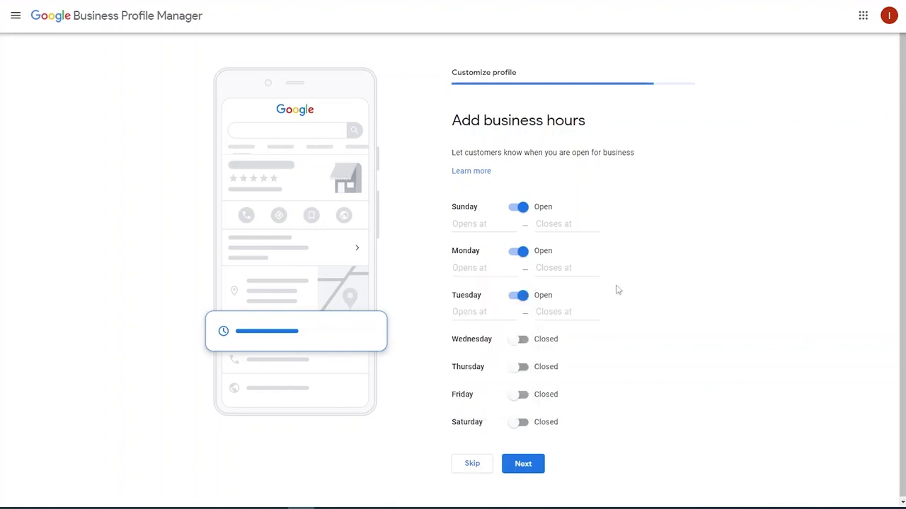
Set the business hours to 24 hours for Sunday, Monday and Tuesday, and submit them.
left_click(524, 464)
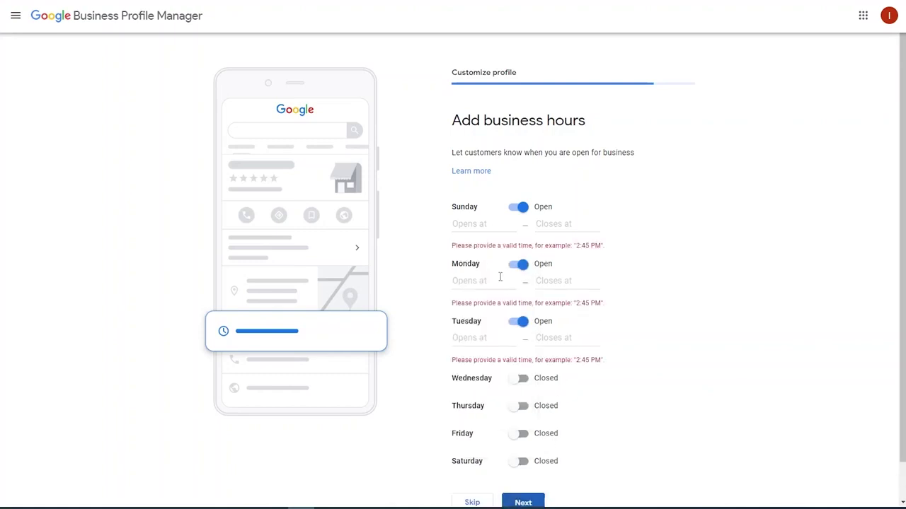
left_click(475, 226)
left_click(486, 249)
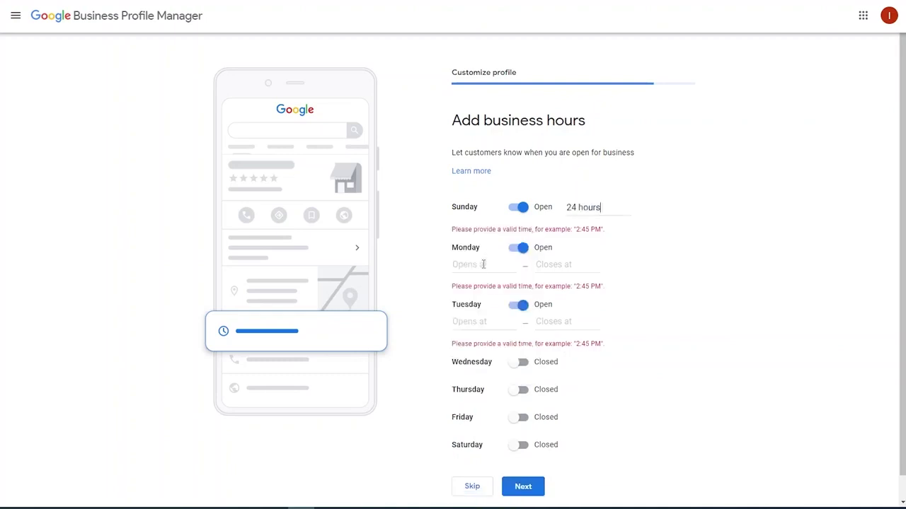
left_click(480, 272)
left_click(486, 287)
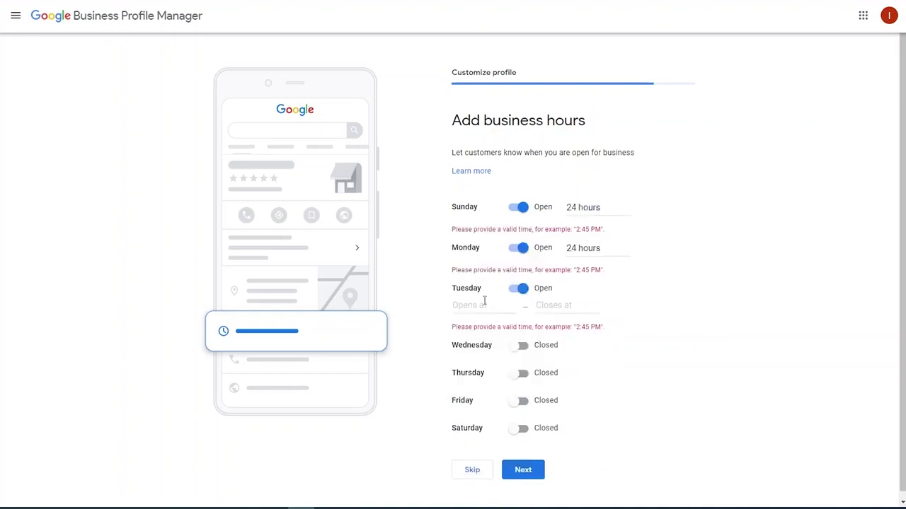
left_click(481, 309)
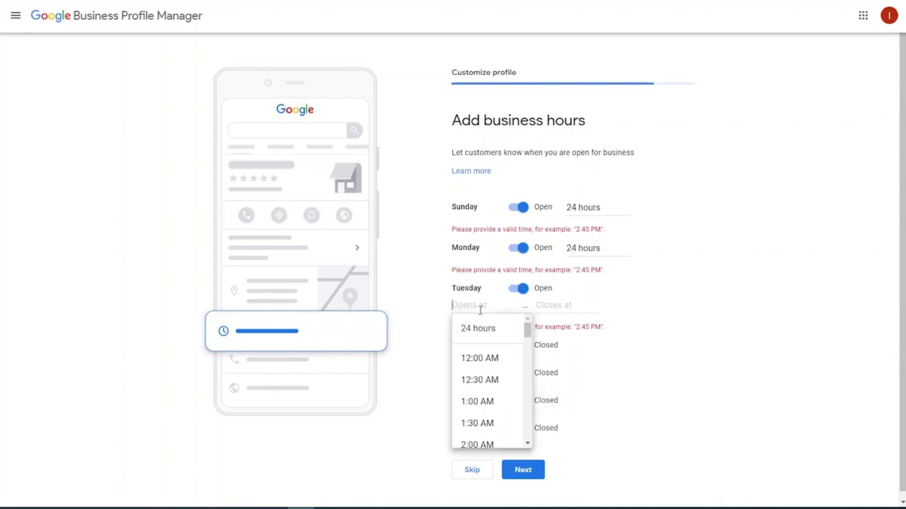
left_click(486, 326)
left_click(542, 453)
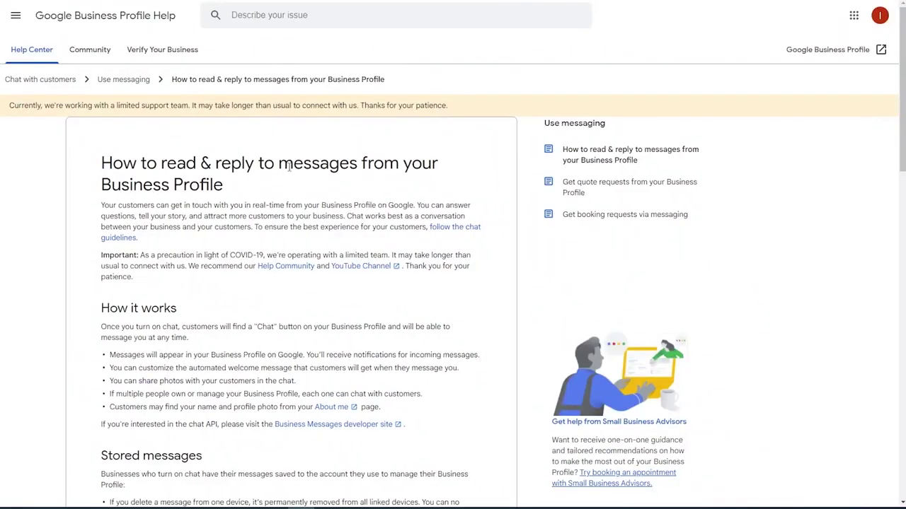
Read through the help article on reading and replying to messages from the Business Profile.
scroll(290, 173, "down", 5)
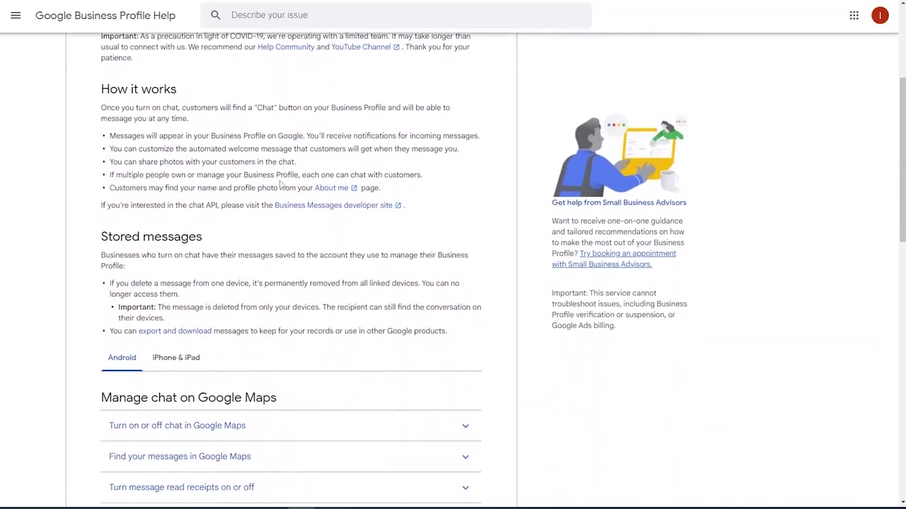
scroll(179, 120, "down", 5)
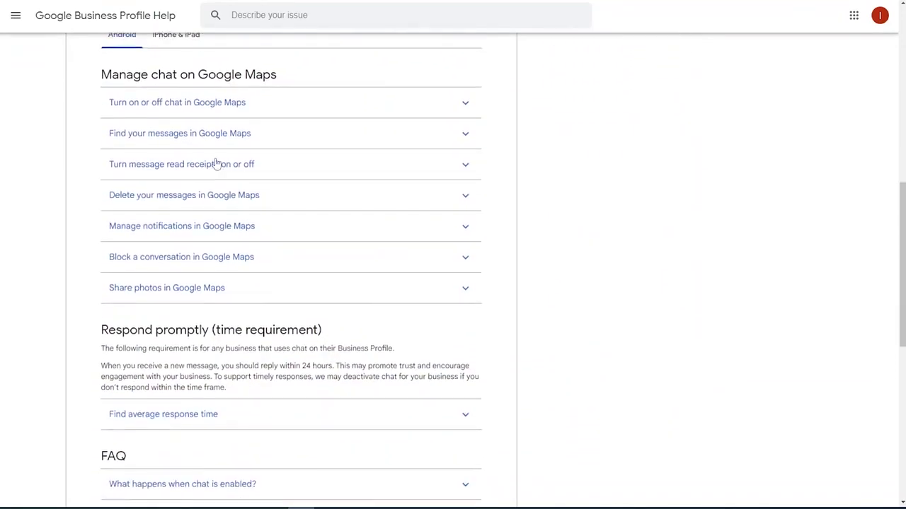
scroll(233, 182, "down", 4)
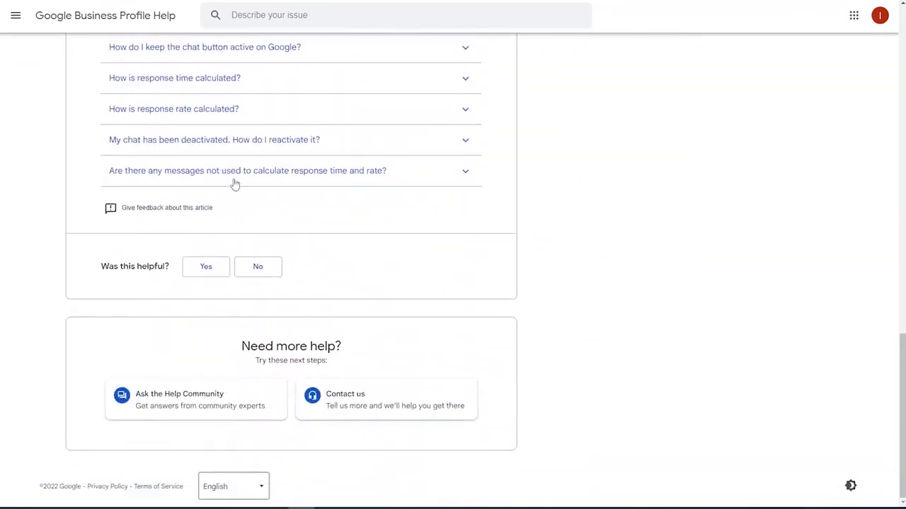
scroll(226, 180, "up", 13)
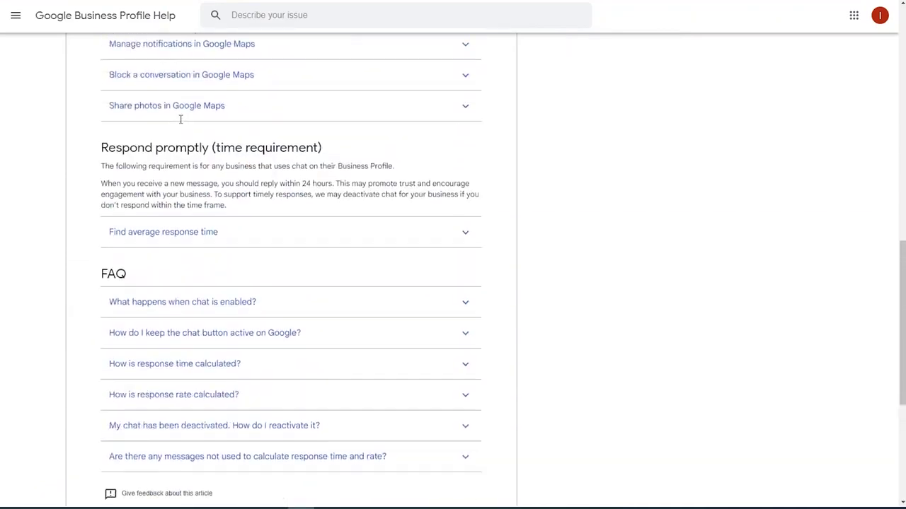
scroll(195, 118, "up", 3)
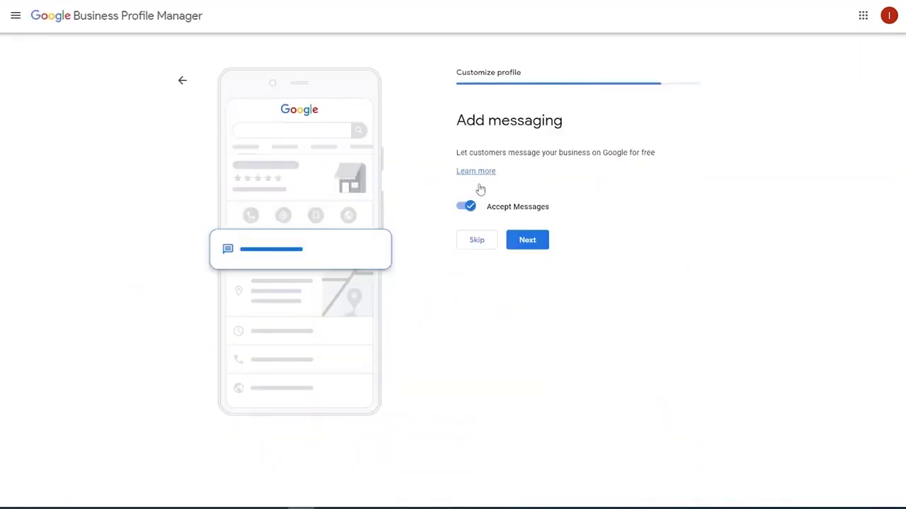
Continue with Accept Messages turned on, and submit "small article about your busines" as the business description.
left_click(528, 241)
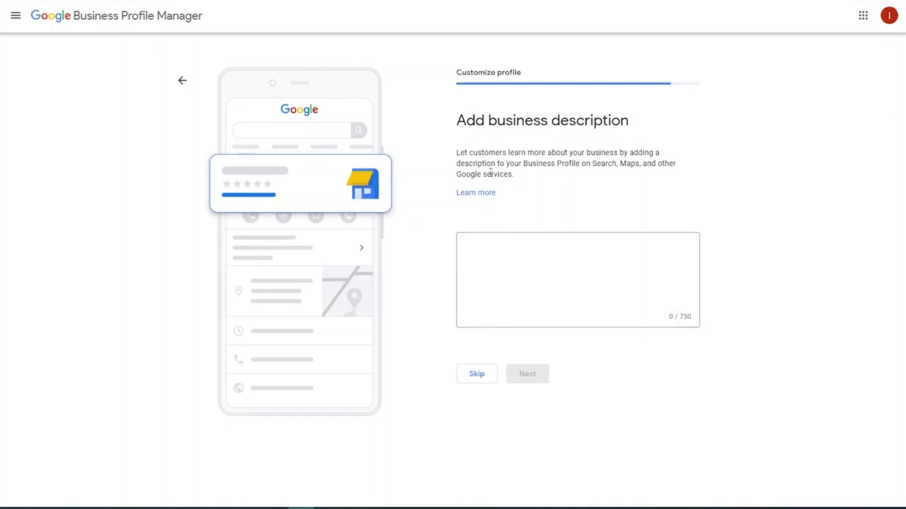
left_click(523, 253)
type("small art")
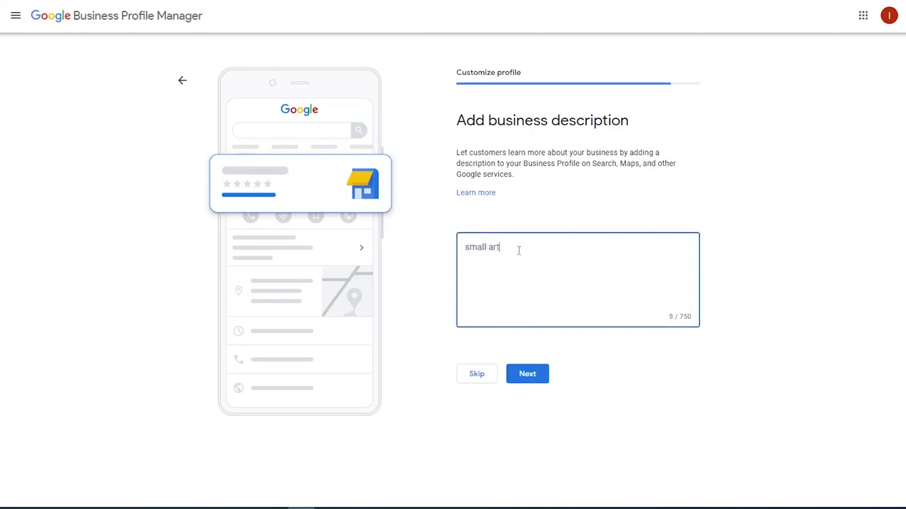
type("icle about your")
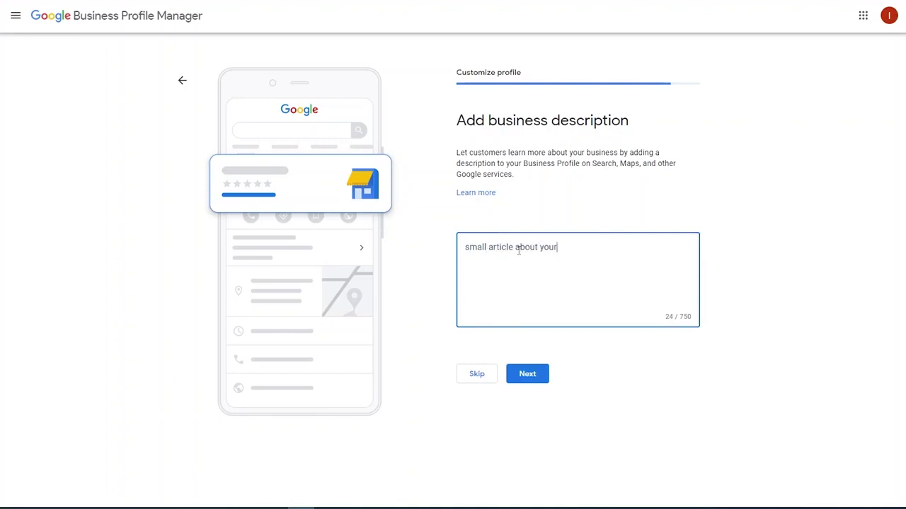
type(" busines")
left_click_drag(697, 318, 662, 318)
left_click(534, 375)
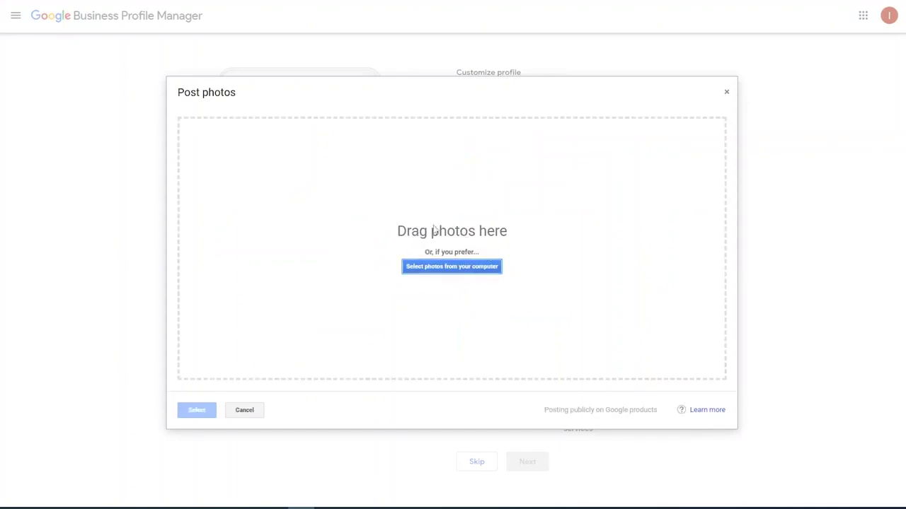
left_click(477, 270)
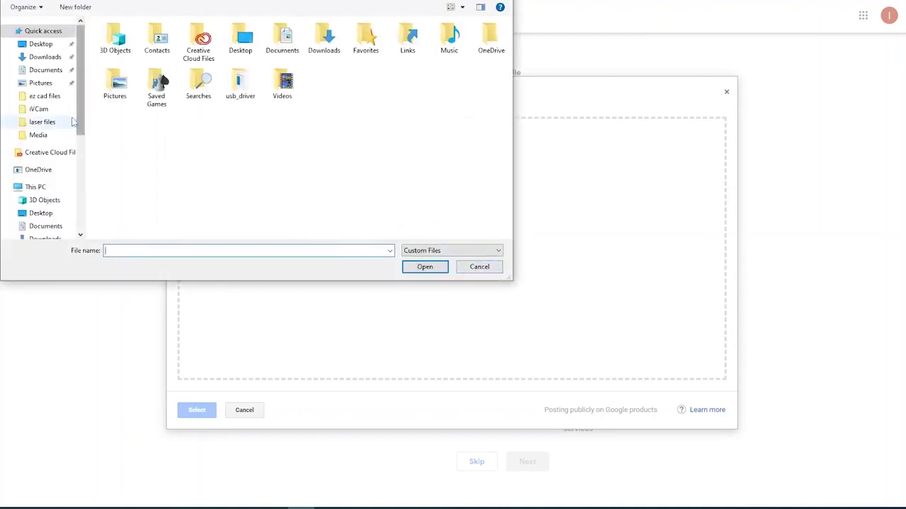
left_click(45, 47)
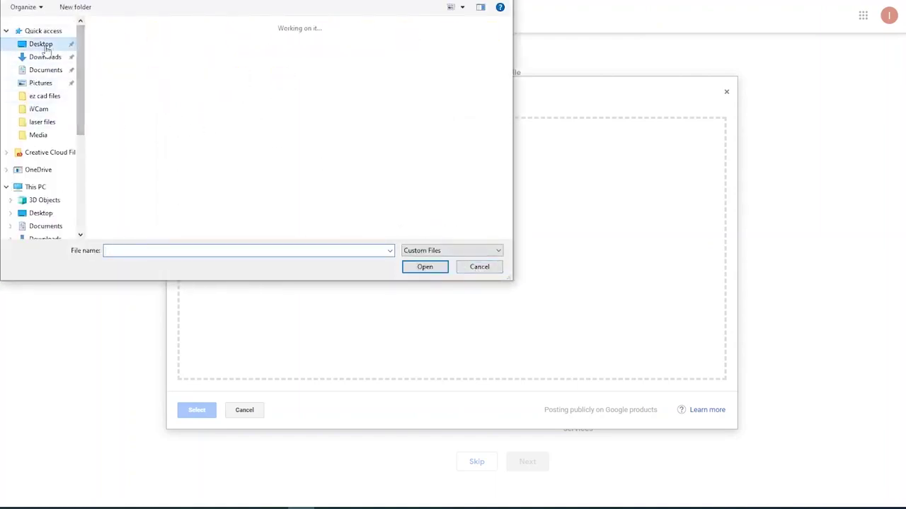
scroll(279, 116, "down", 3)
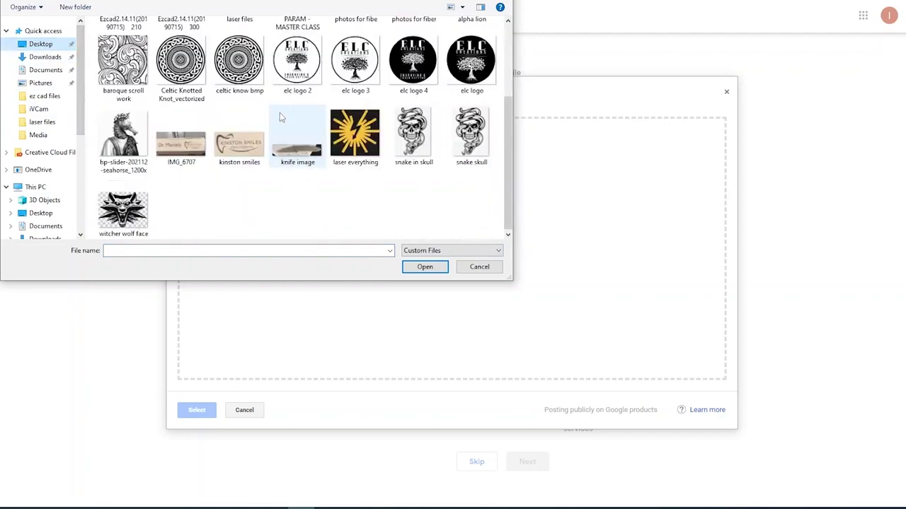
scroll(234, 127, "up", 2)
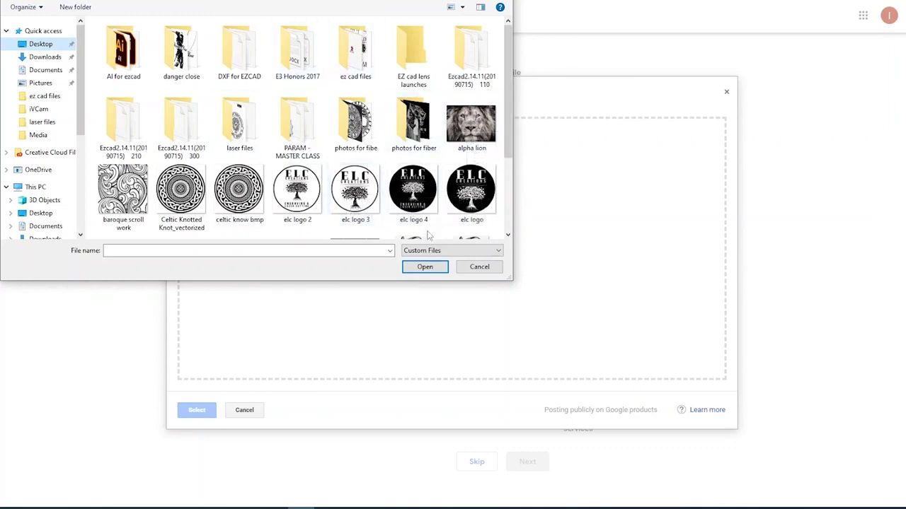
left_click(478, 267)
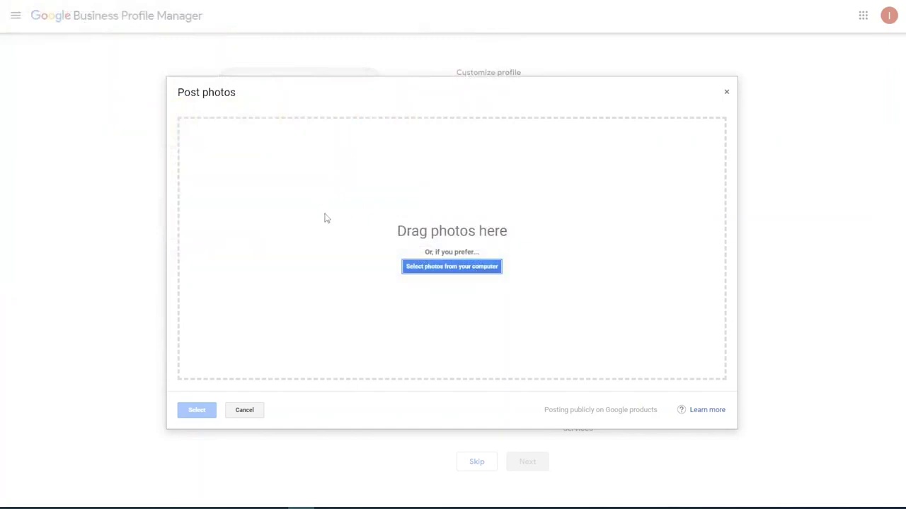
Upload the "alpha lion" image from the Desktop as a photo of the business.
left_click(453, 267)
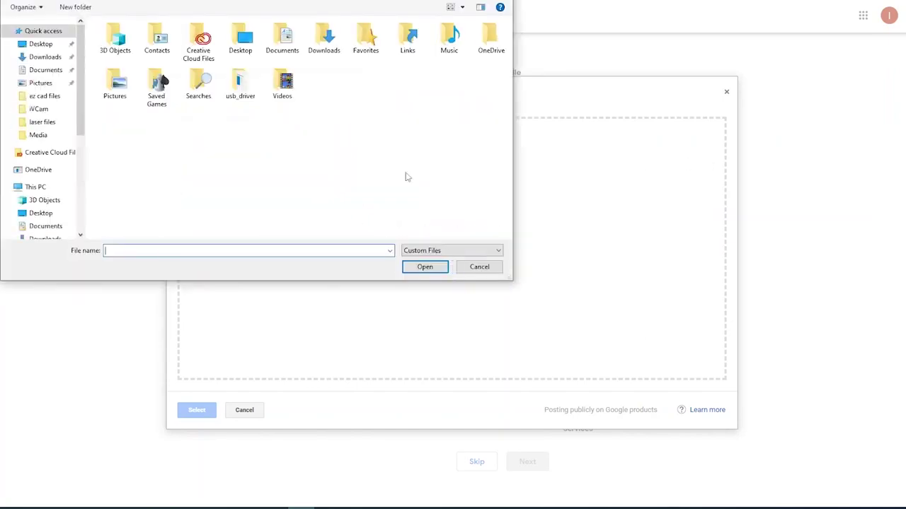
left_click(40, 44)
left_click(470, 126)
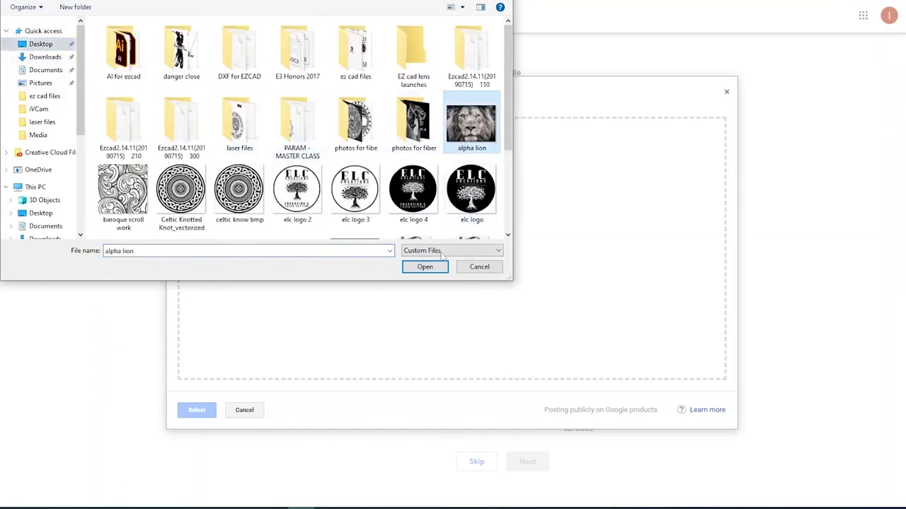
left_click(425, 267)
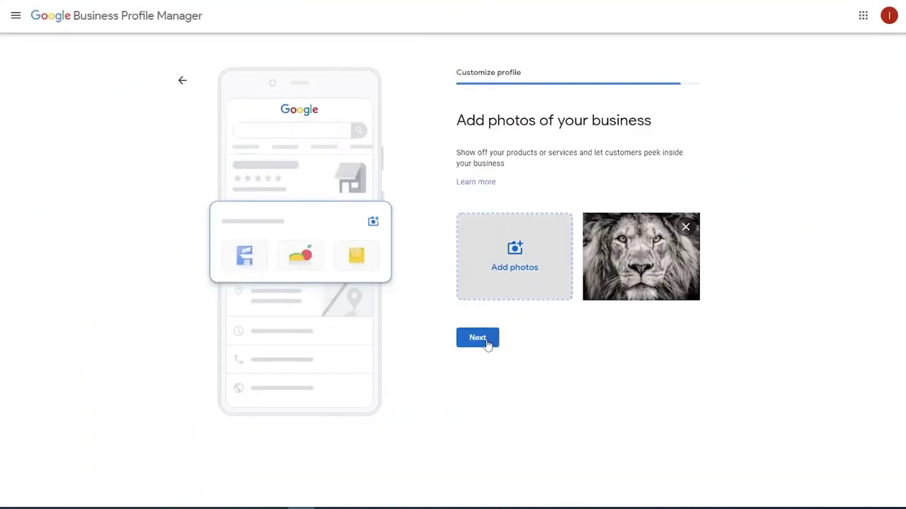
Submit the business photos, skip the $500 advertising credit offer and finish the profile setup.
left_click(486, 341)
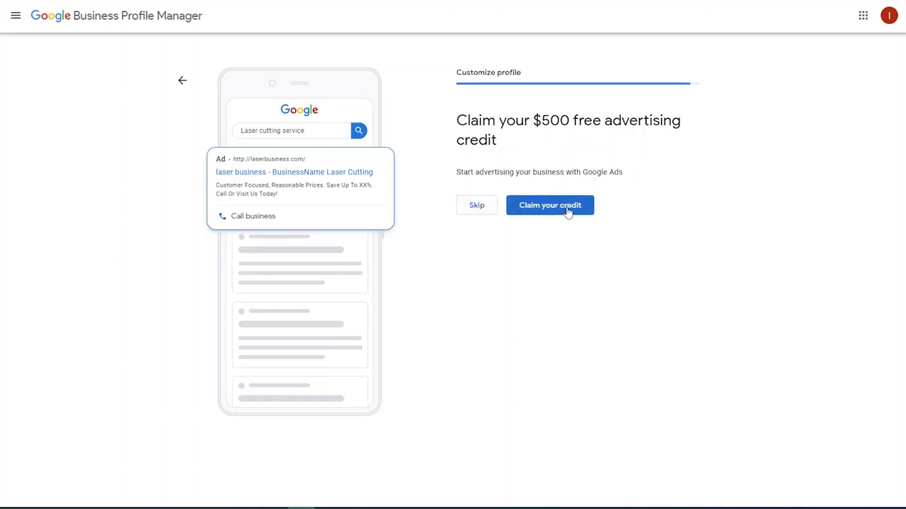
left_click(494, 210)
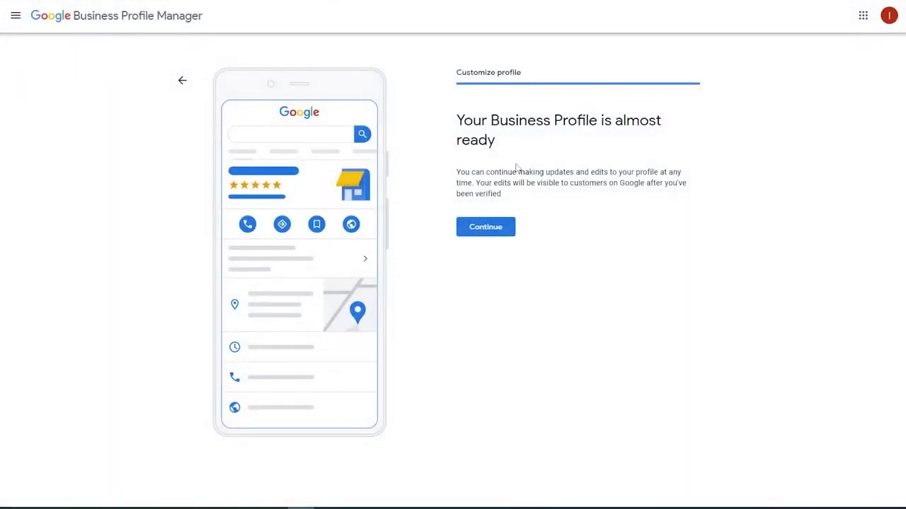
left_click(498, 222)
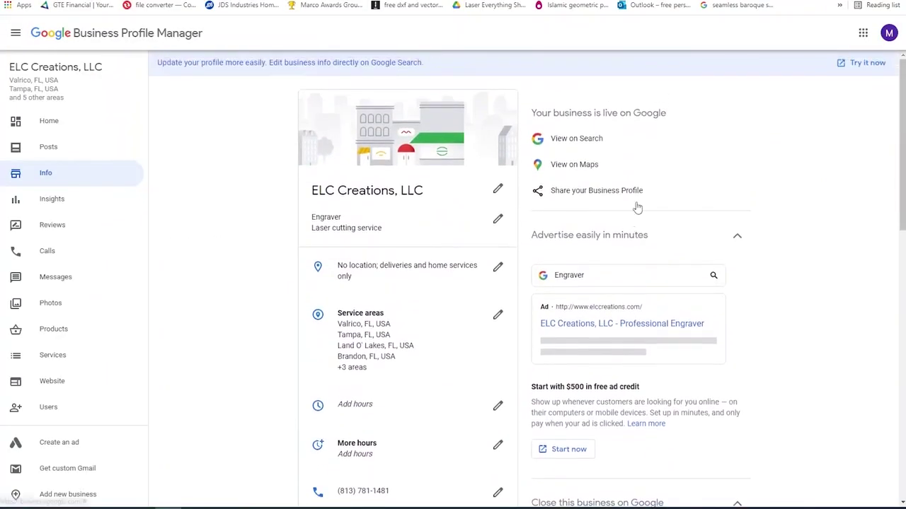
Review the search insights and the full business info page of the ELC Creations, LLC profile.
left_click(83, 202)
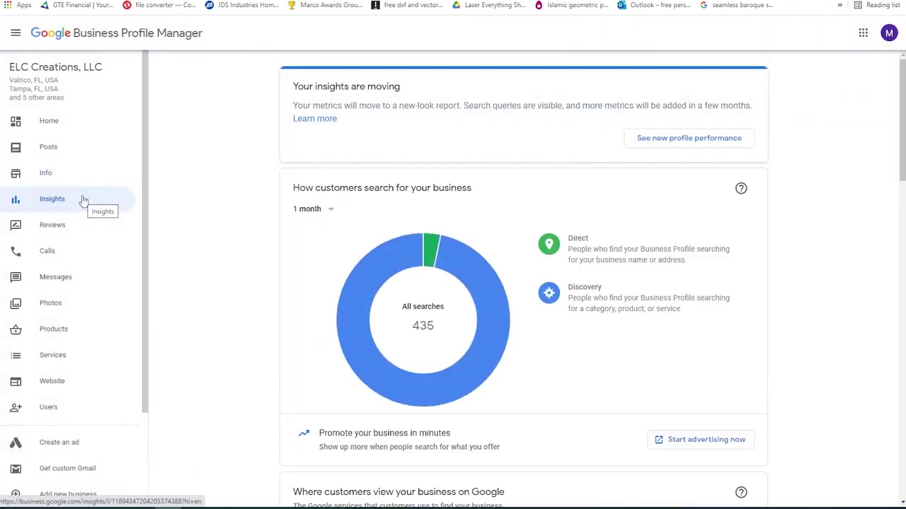
left_click(78, 178)
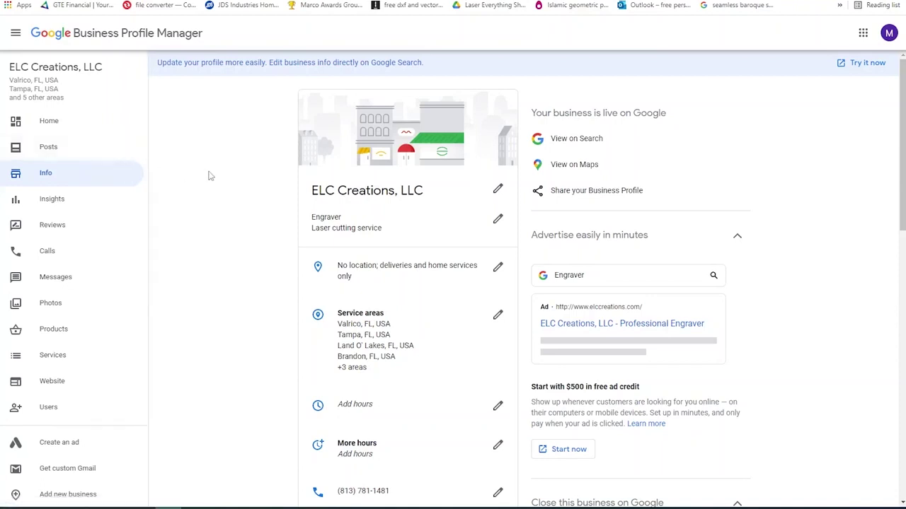
scroll(222, 176, "down", 1)
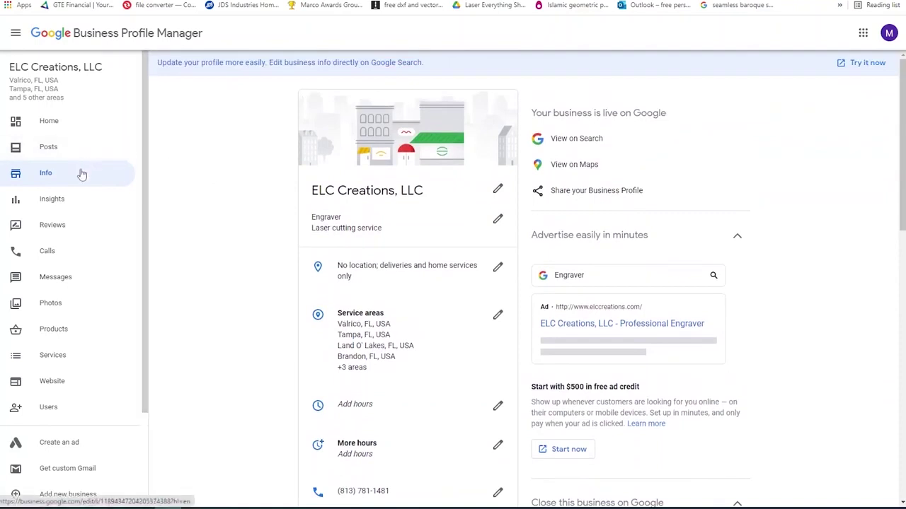
scroll(306, 204, "down", 1)
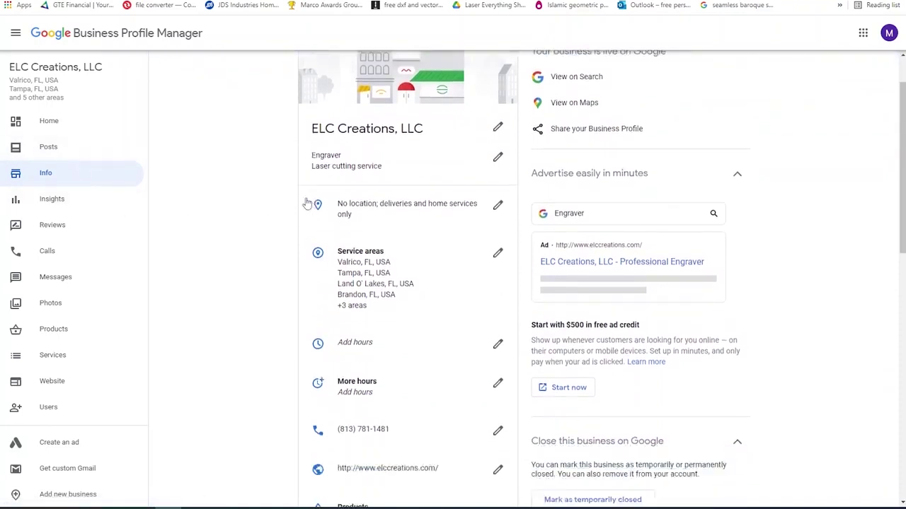
scroll(306, 206, "down", 6)
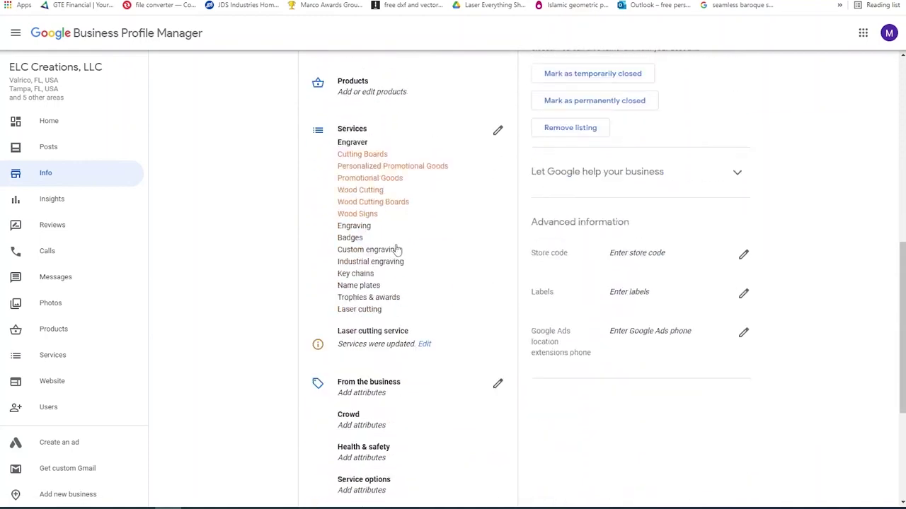
scroll(398, 250, "down", 3)
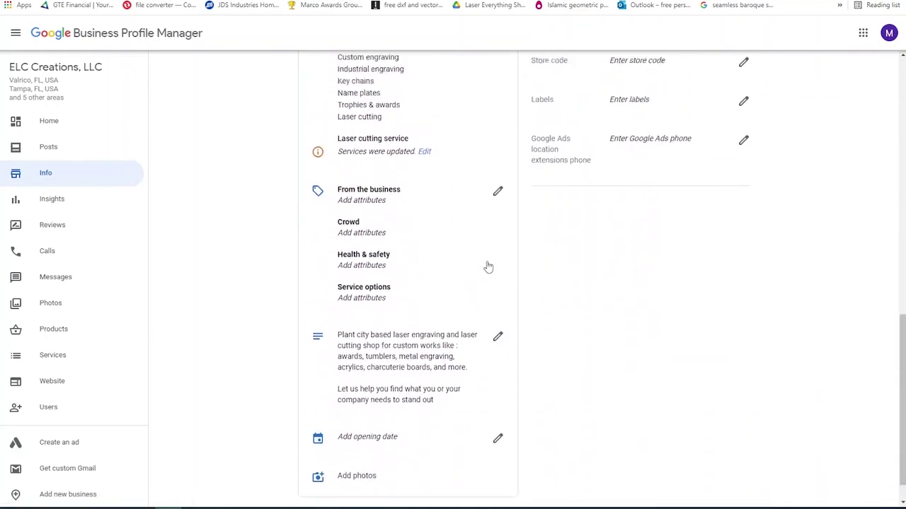
scroll(503, 269, "up", 9)
scroll(491, 316, "down", 2)
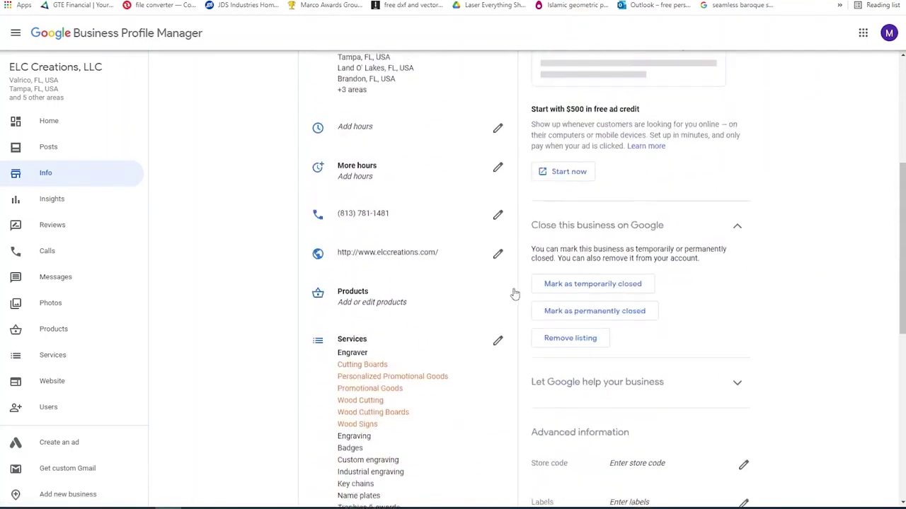
scroll(514, 294, "up", 2)
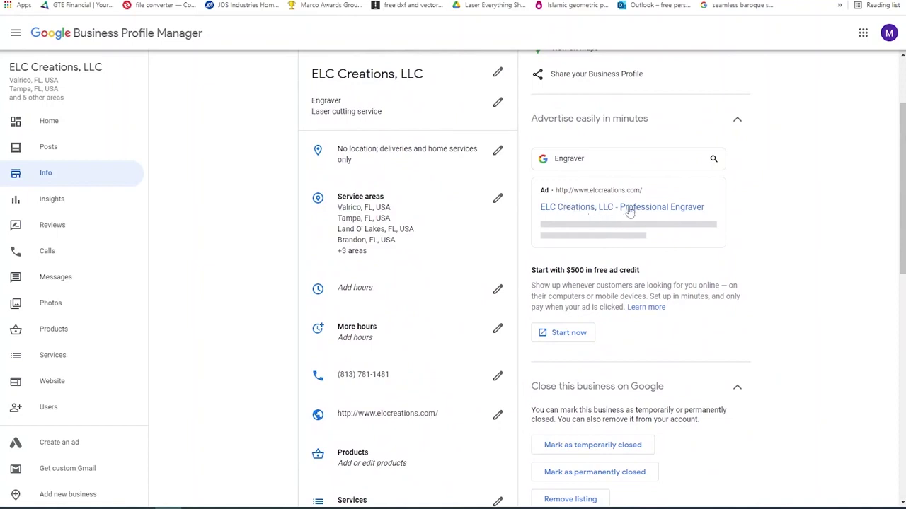
scroll(626, 213, "up", 2)
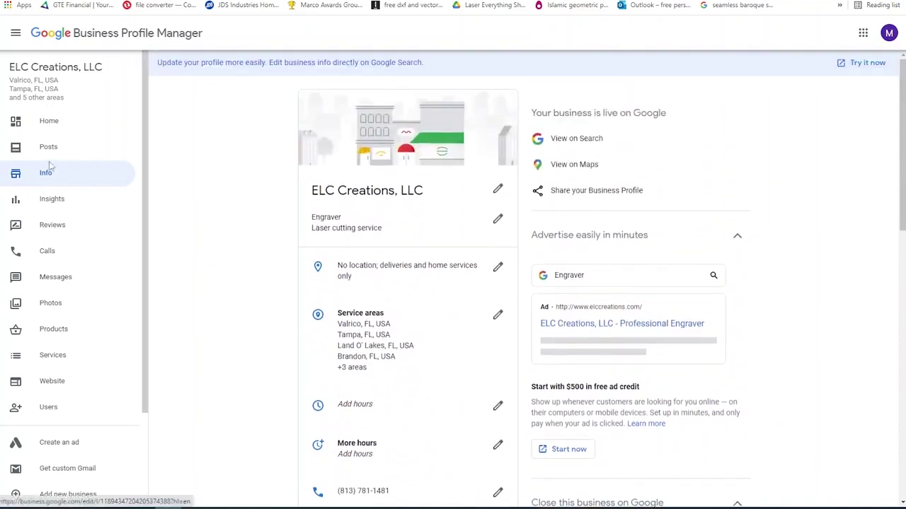
left_click(56, 203)
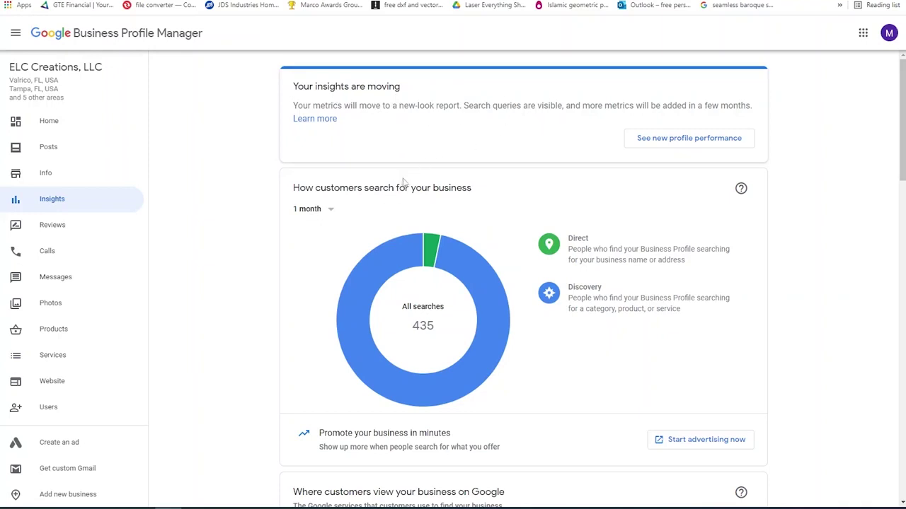
Examine the direct and discovery search shares and the chart of where customers view the business on Google.
mouse_move(617, 246)
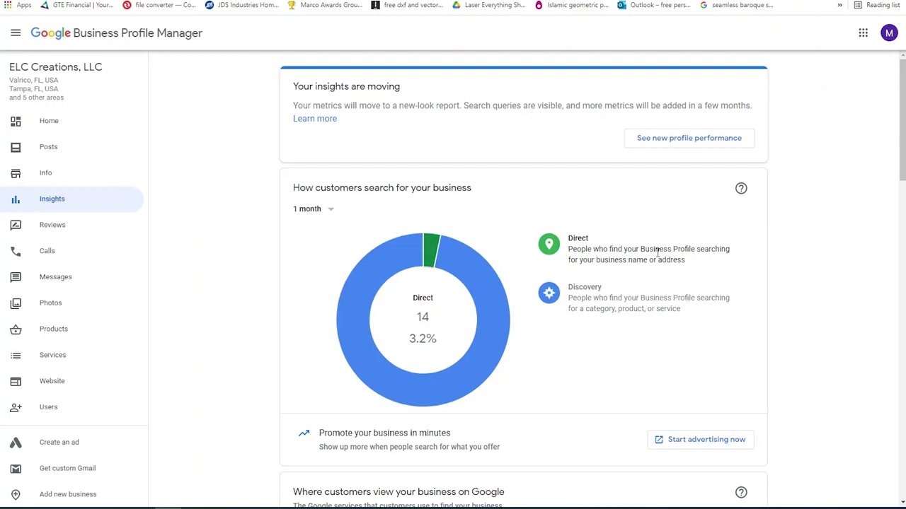
mouse_move(642, 298)
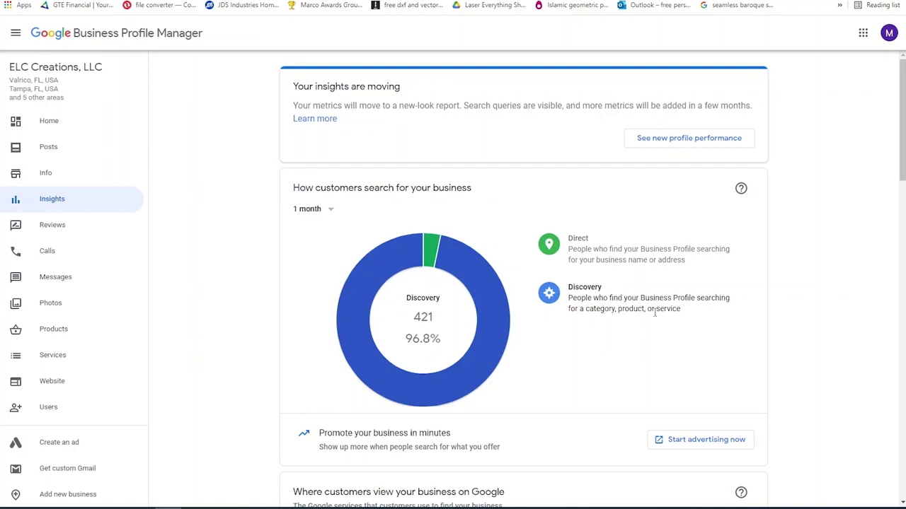
scroll(642, 298, "down", 3)
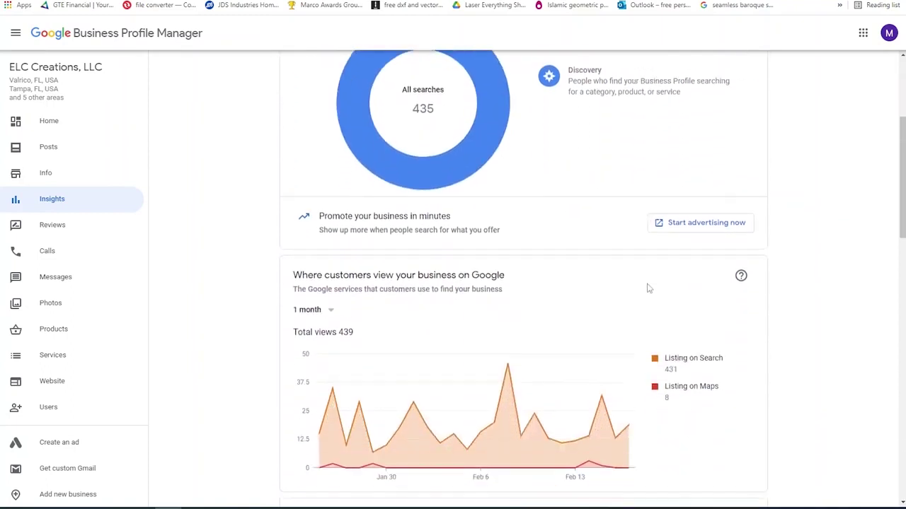
scroll(554, 247, "up", 2)
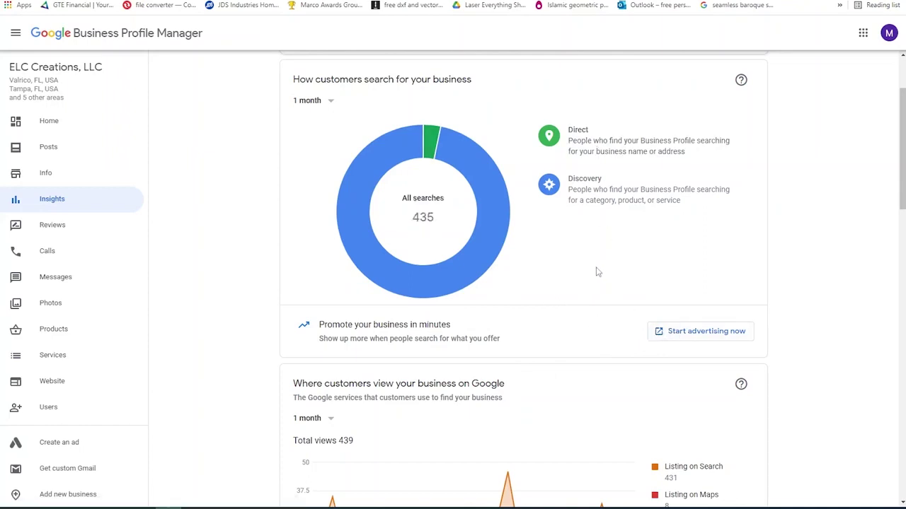
scroll(398, 235, "down", 1)
scroll(398, 235, "down", 3)
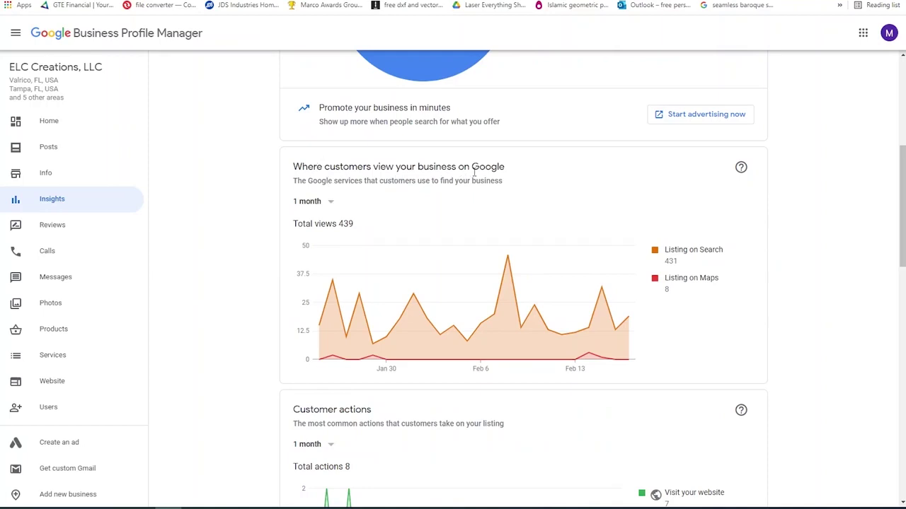
scroll(488, 170, "down", 1)
mouse_move(505, 225)
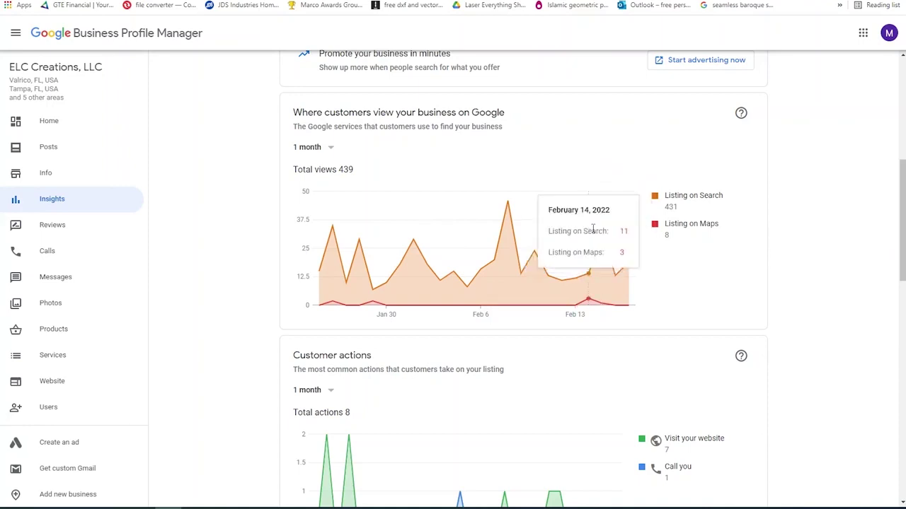
Examine the one-month customer actions chart and the phone calls by day of week in the insights.
scroll(592, 228, "down", 3)
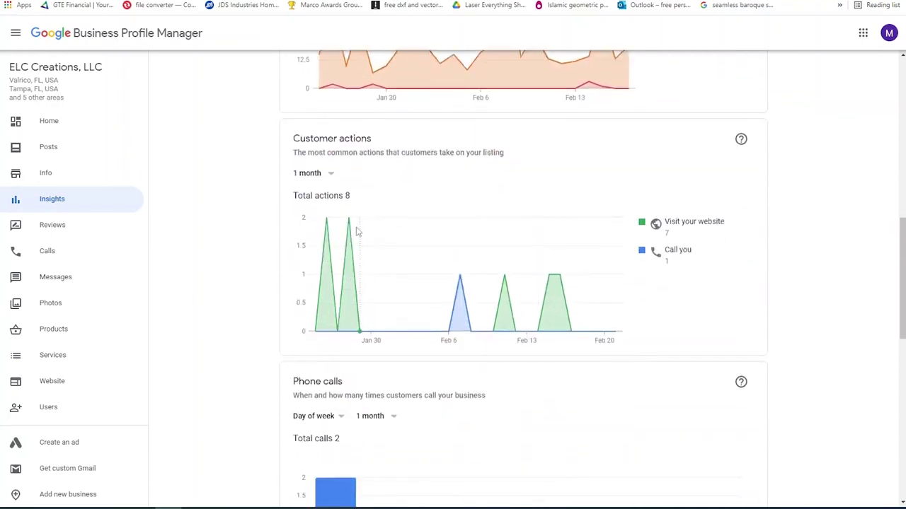
mouse_move(349, 237)
scroll(658, 251, "down", 2)
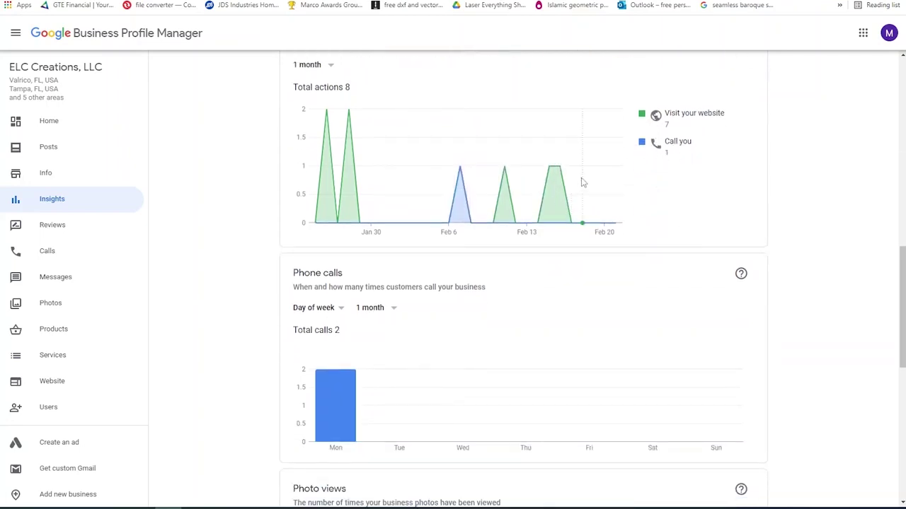
mouse_move(551, 192)
scroll(283, 234, "down", 1)
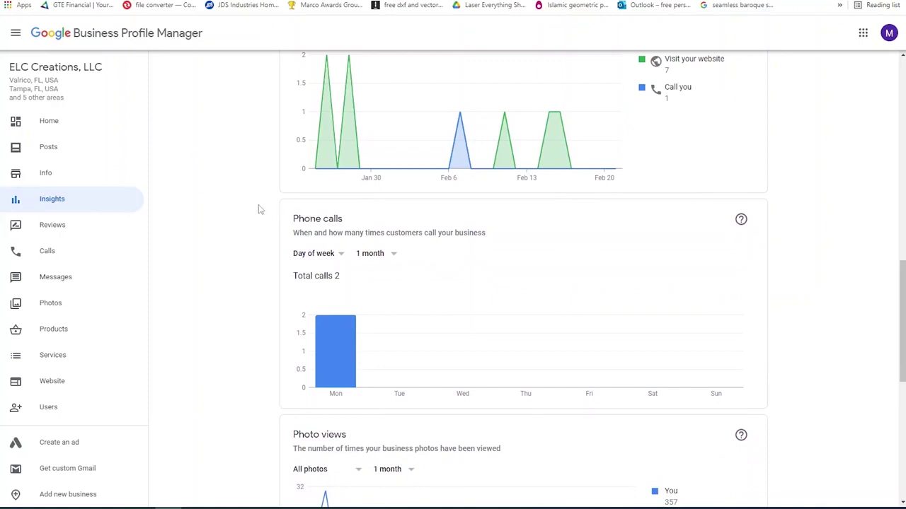
scroll(265, 213, "down", 2)
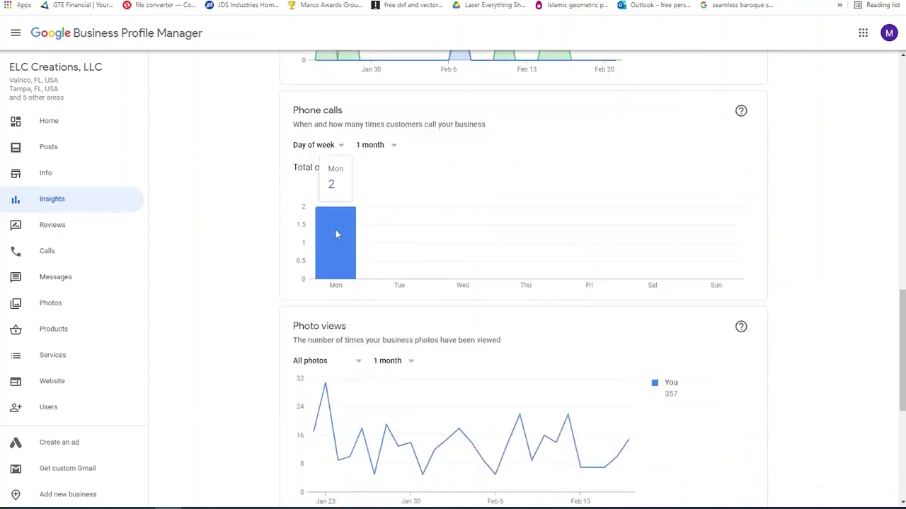
Examine the photo views chart and compare owner and customer photos in the photo quantity chart.
scroll(297, 233, "down", 3)
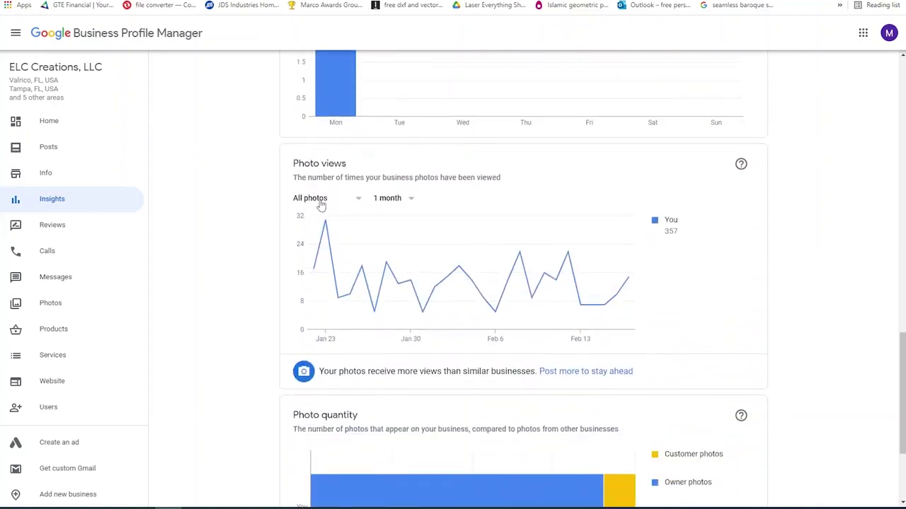
mouse_move(326, 223)
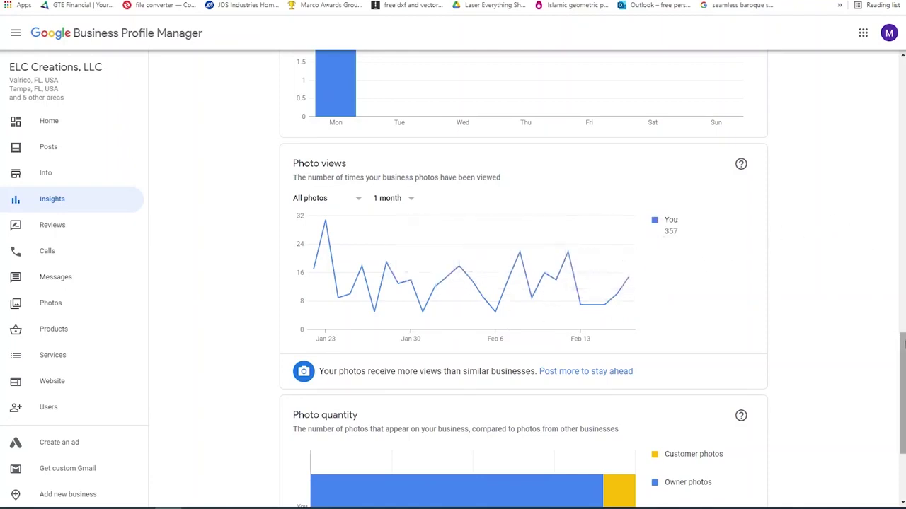
left_click_drag(902, 341, 889, 399)
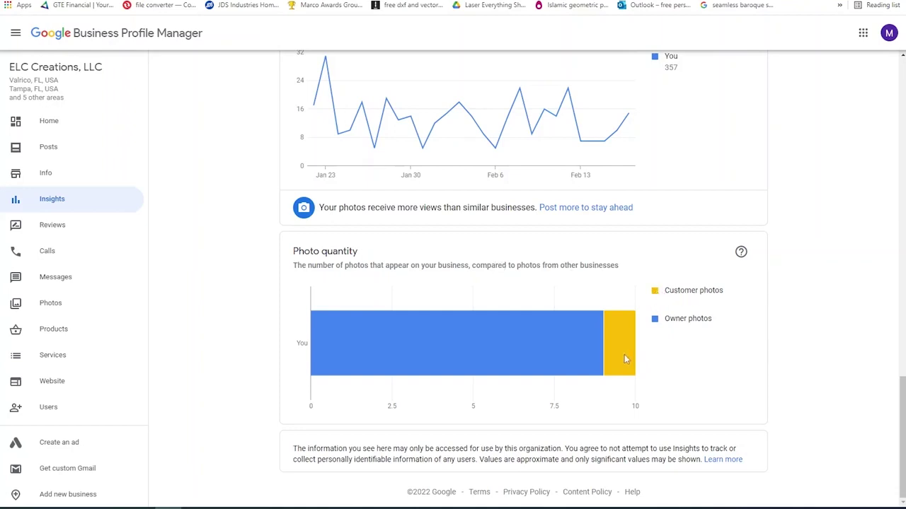
mouse_move(625, 359)
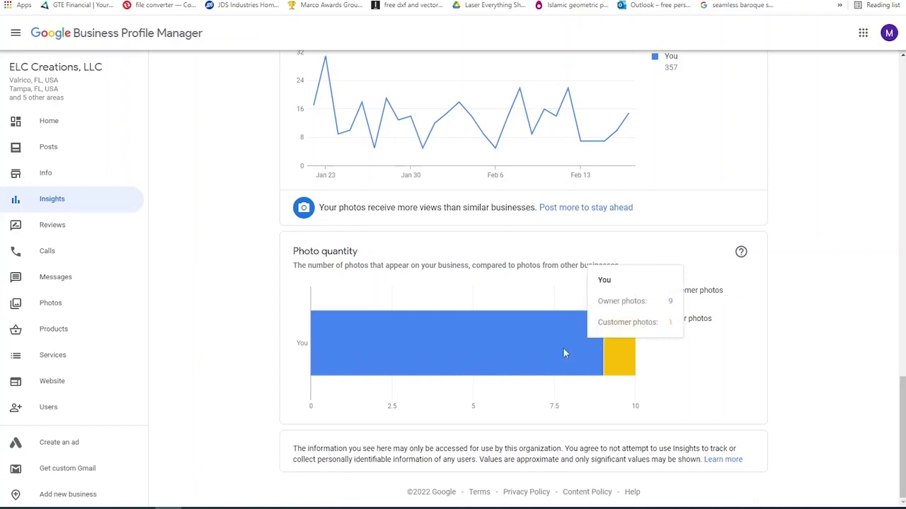
scroll(561, 329, "up", 3)
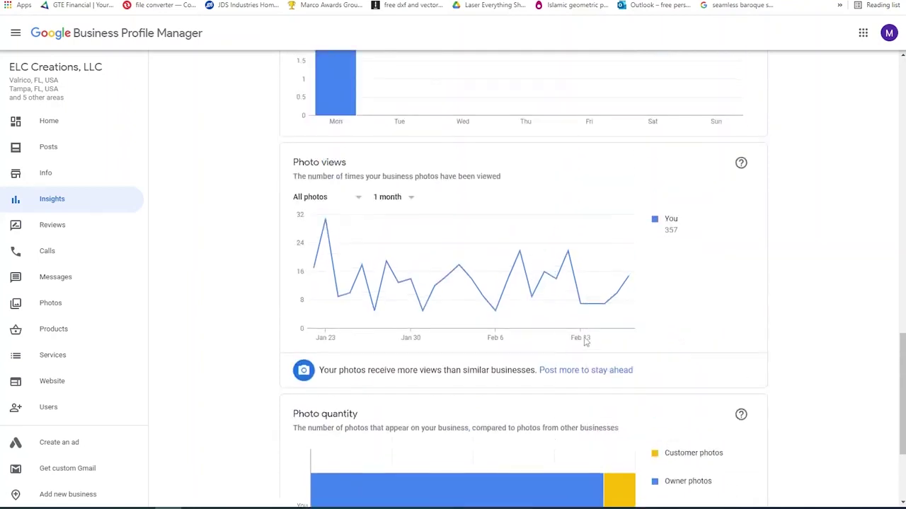
scroll(604, 345, "down", 3)
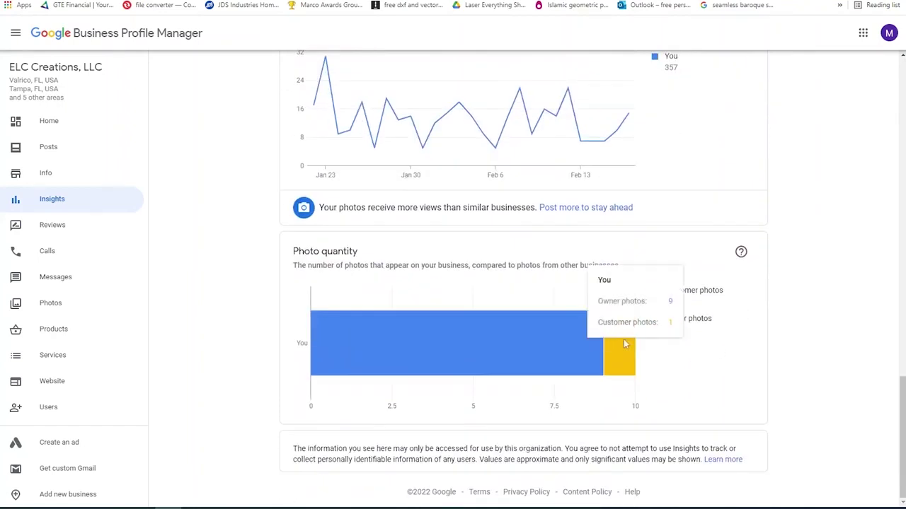
mouse_move(633, 335)
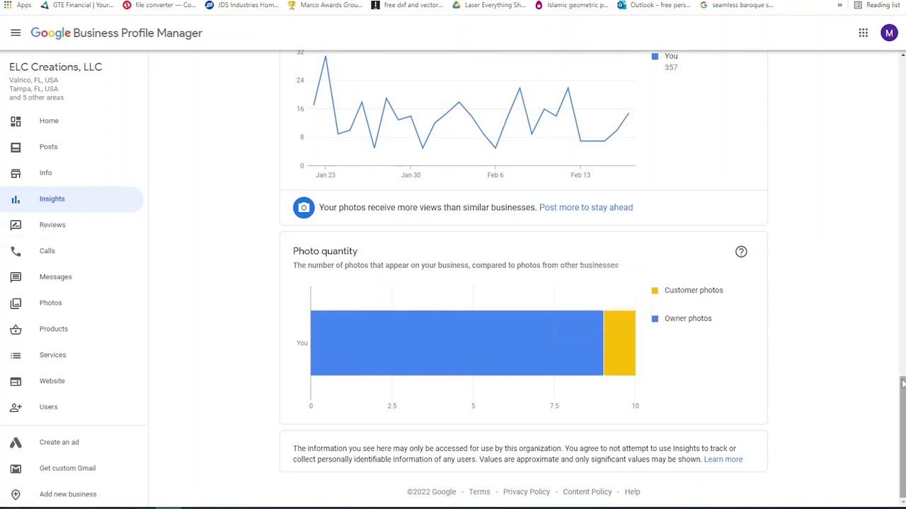
Go over the insights charts again, from where customers view the business through customer actions to photo quantity.
mouse_move(903, 371)
left_mouse_down()
mouse_move(882, 279)
mouse_move(870, 140)
mouse_move(869, 178)
left_mouse_up()
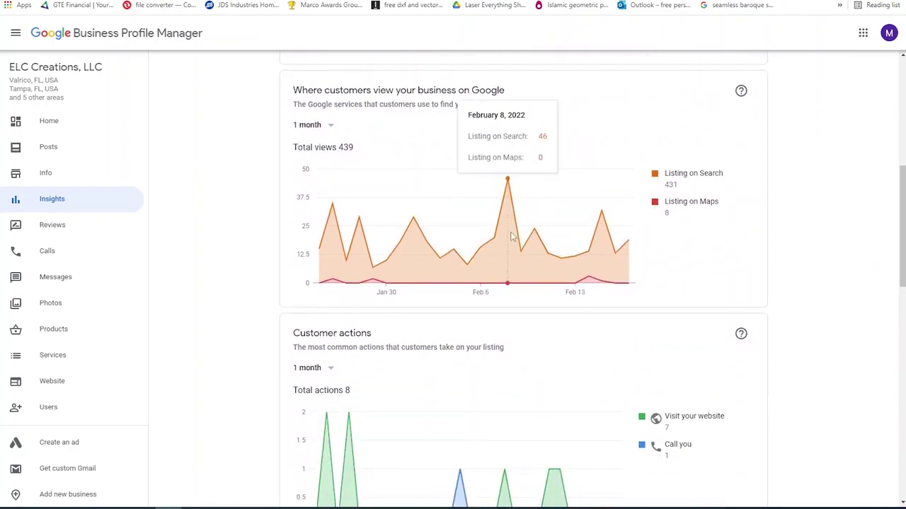
scroll(512, 237, "down", 1)
scroll(512, 239, "down", 2)
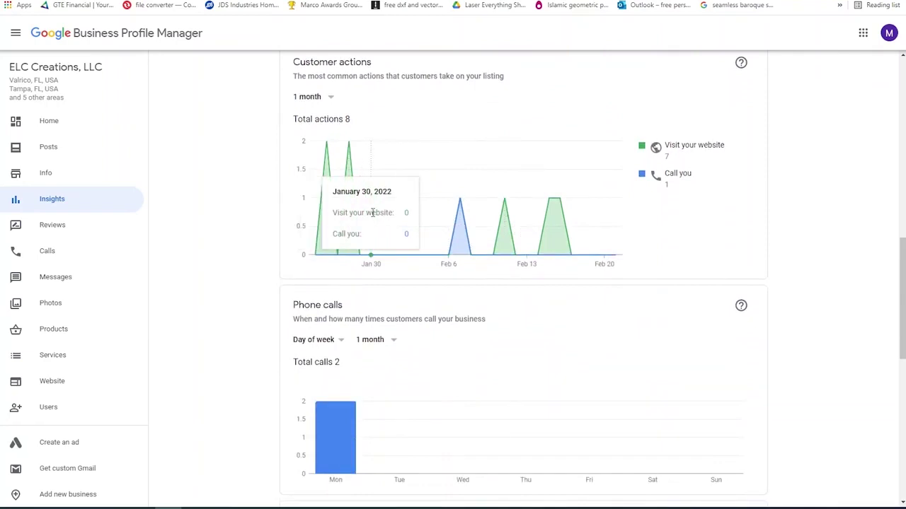
scroll(435, 288, "down", 1)
scroll(435, 289, "down", 6)
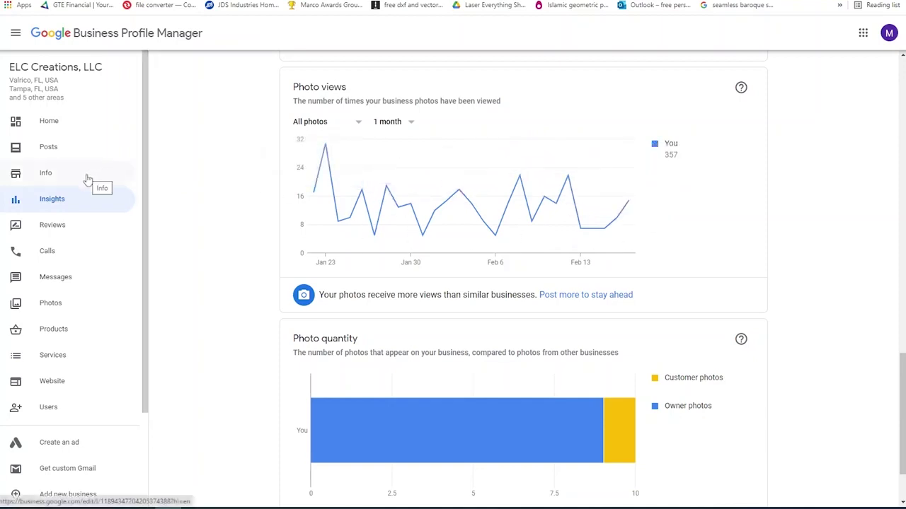
Open the customer reviews of the ELC Creations, LLC profile and read through the full list.
left_click(52, 225)
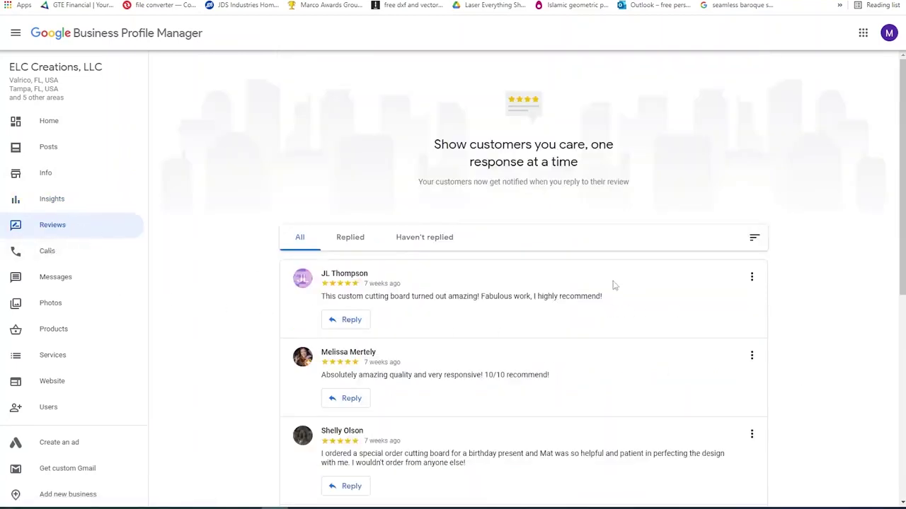
scroll(400, 248, "down", 1)
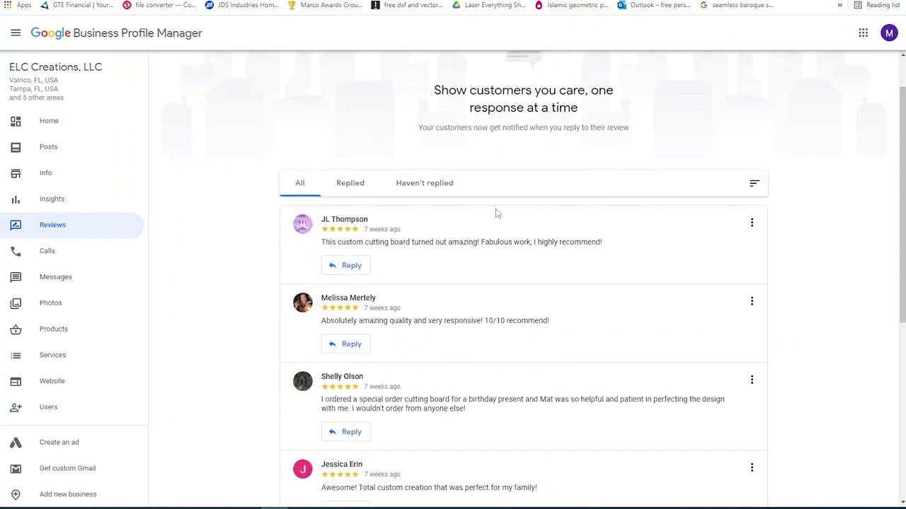
scroll(494, 225, "down", 1)
scroll(522, 214, "down", 2)
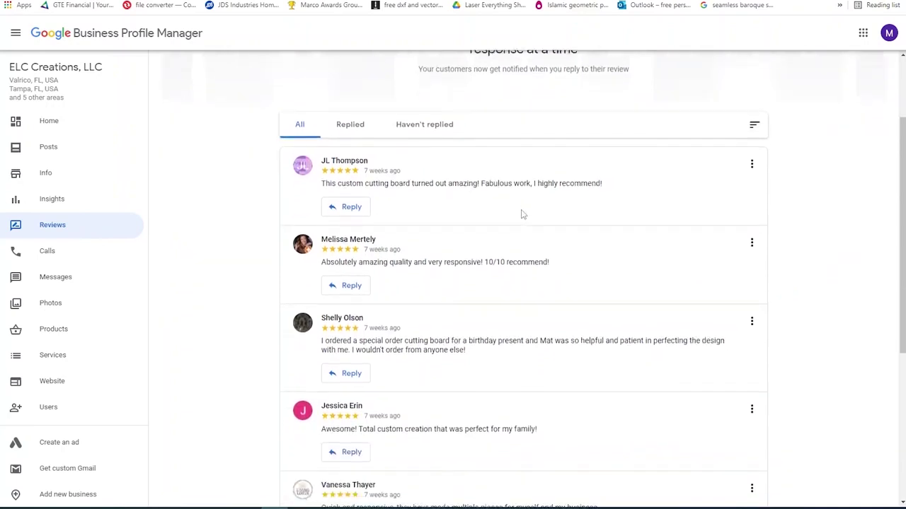
scroll(434, 200, "down", 3)
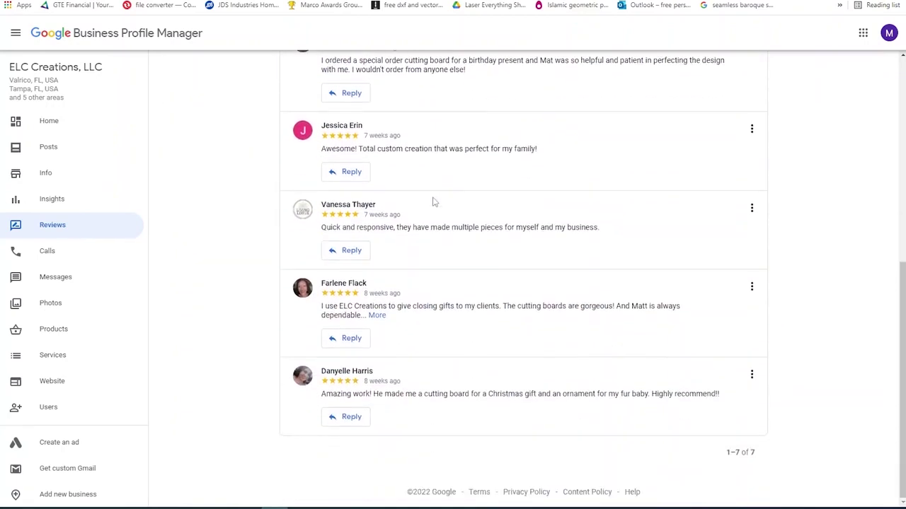
scroll(435, 202, "up", 2)
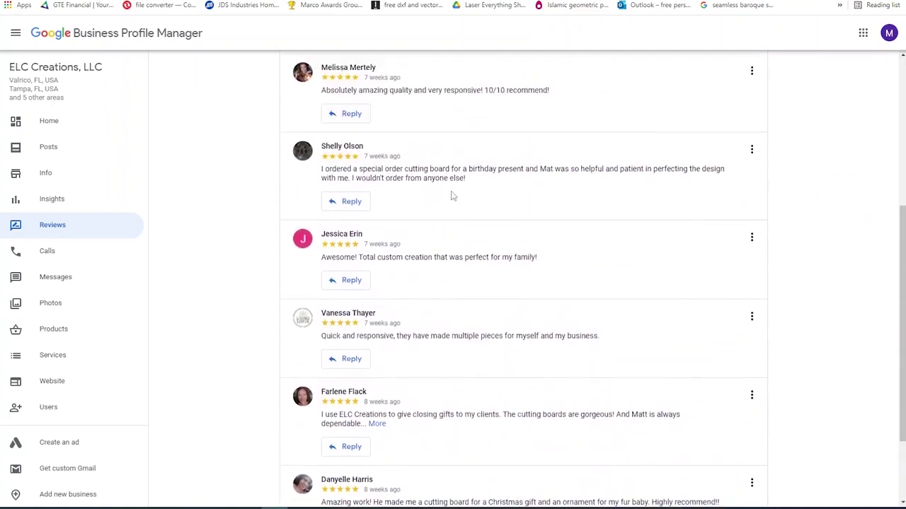
scroll(465, 197, "up", 2)
scroll(446, 195, "up", 2)
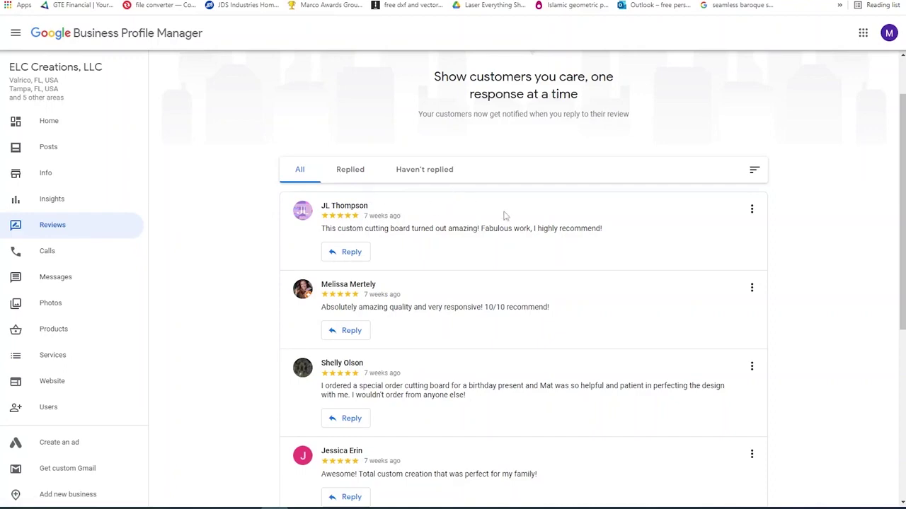
scroll(505, 215, "down", 5)
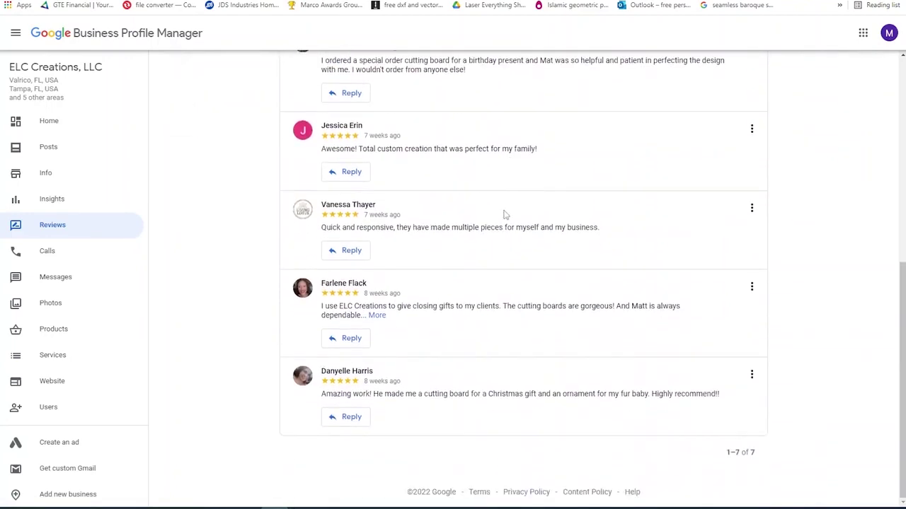
scroll(506, 215, "up", 5)
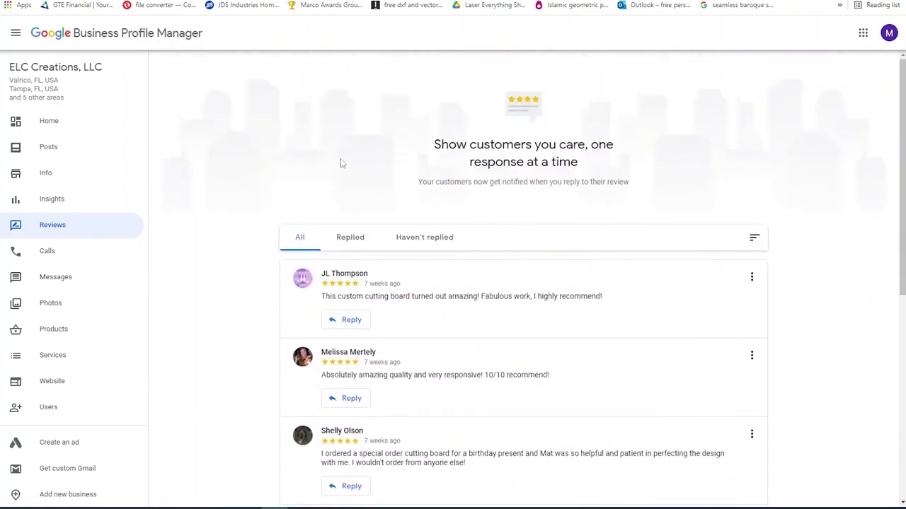
Check which reviews have been replied to, and return to the list of all reviews.
left_click(352, 240)
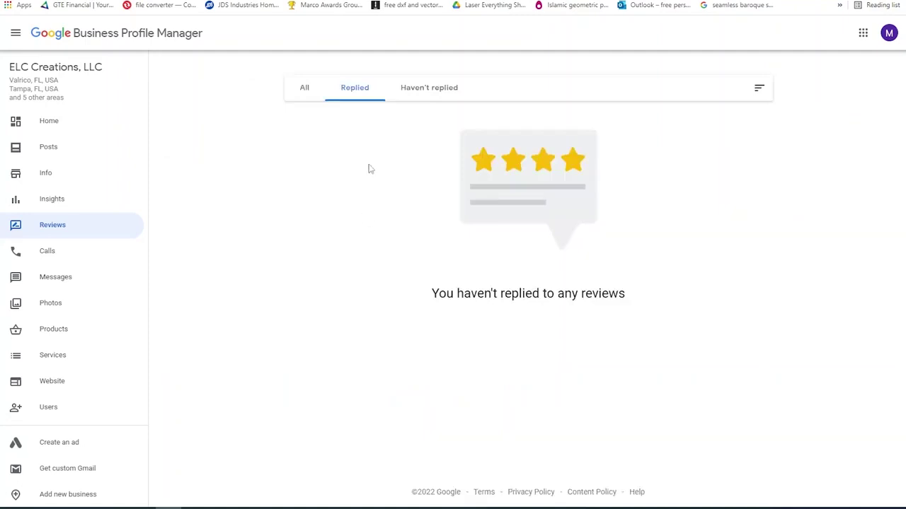
left_click(303, 89)
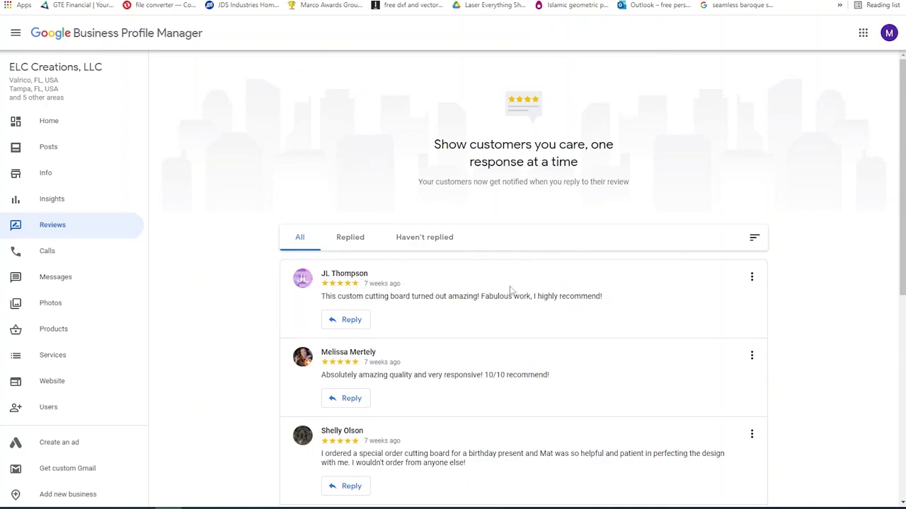
scroll(519, 289, "down", 2)
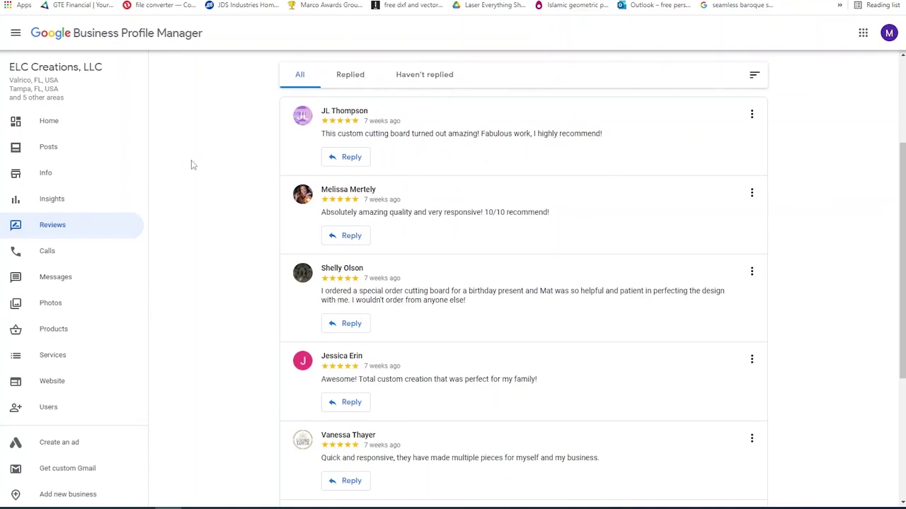
Open the profile's photos and look through the cover, logo and product pictures in the overview.
scroll(106, 190, "down", 3)
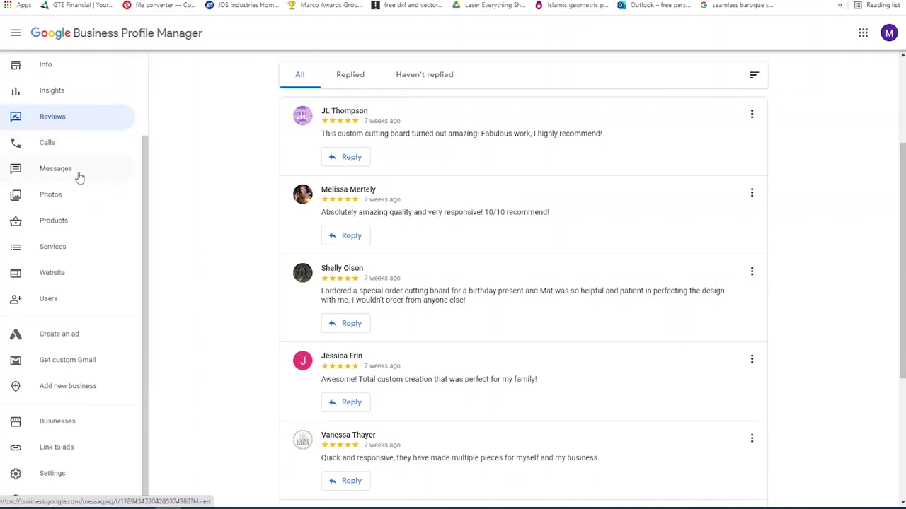
left_click(76, 200)
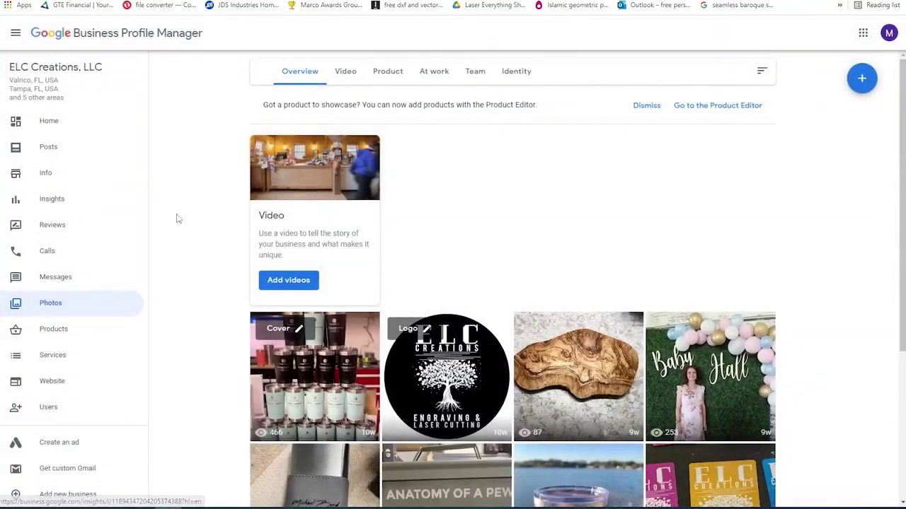
scroll(555, 230, "down", 3)
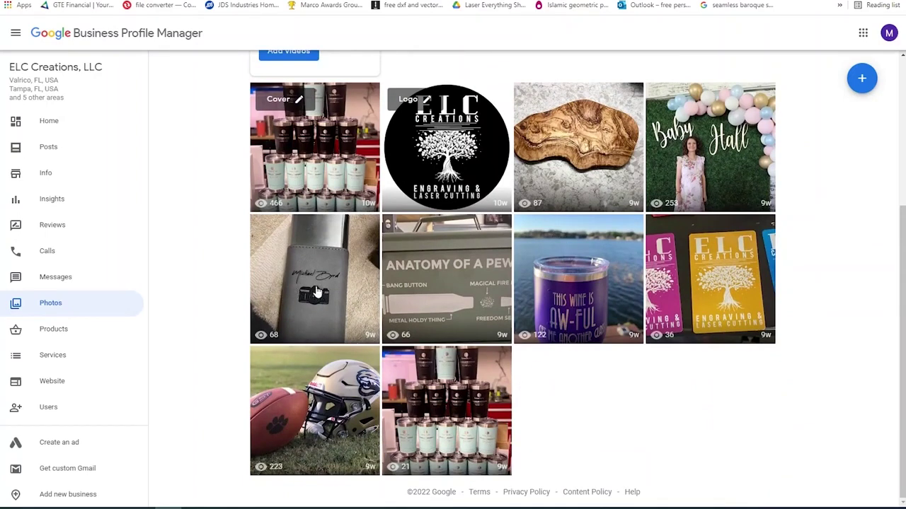
scroll(708, 279, "up", 3)
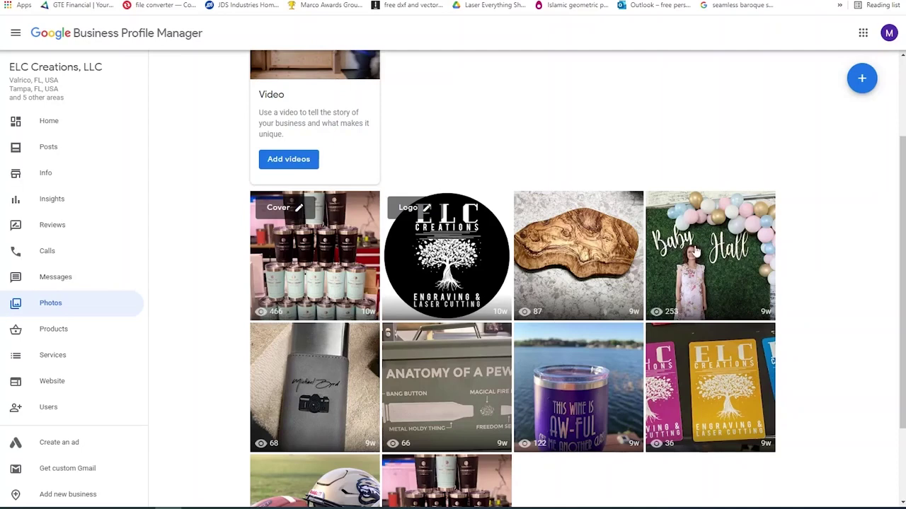
Look through all the product photos in the profile's photo overview, from the cover and logo to the final row.
scroll(690, 251, "down", 1)
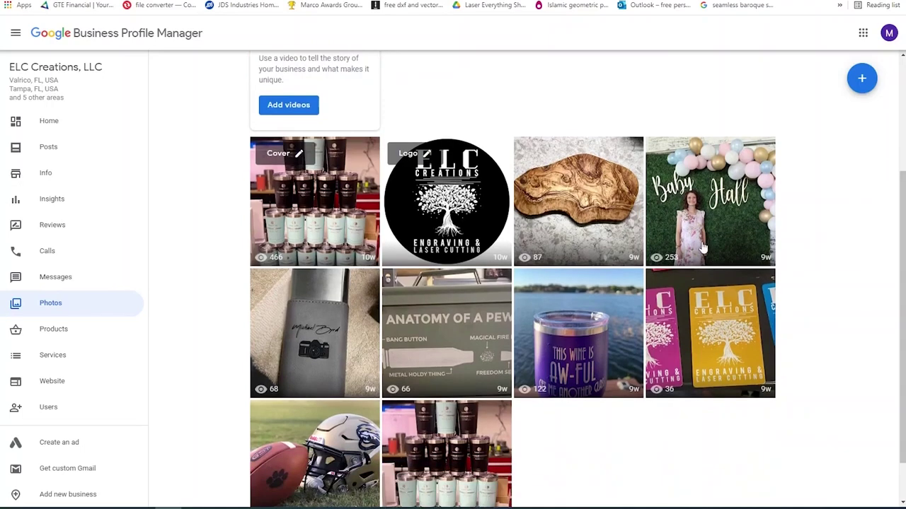
scroll(379, 361, "down", 1)
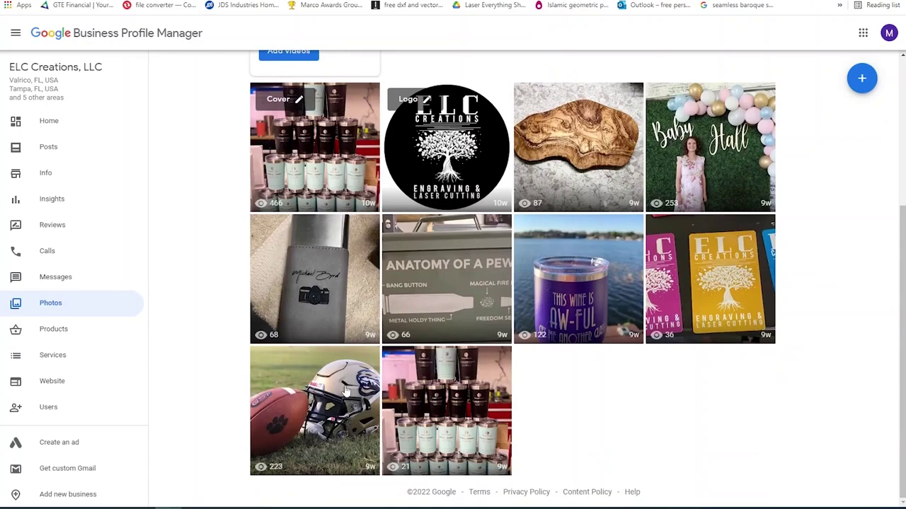
scroll(352, 400, "up", 2)
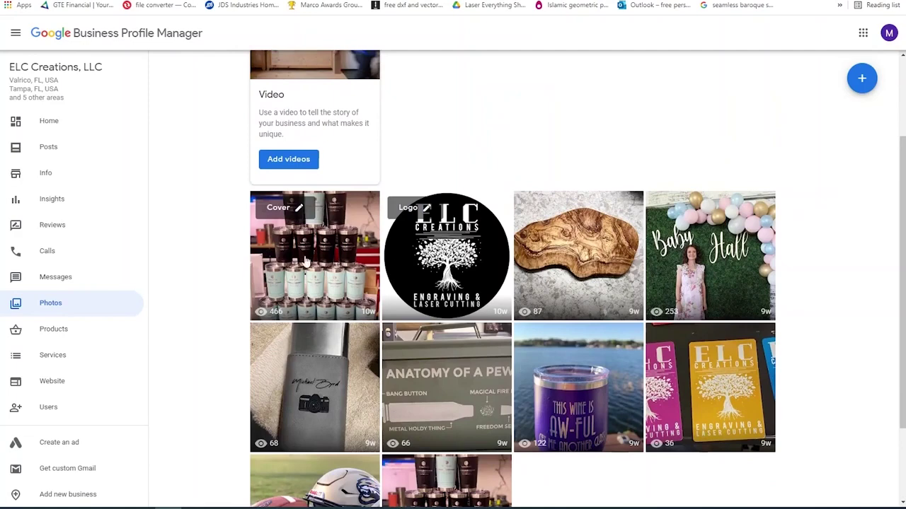
scroll(740, 283, "down", 2)
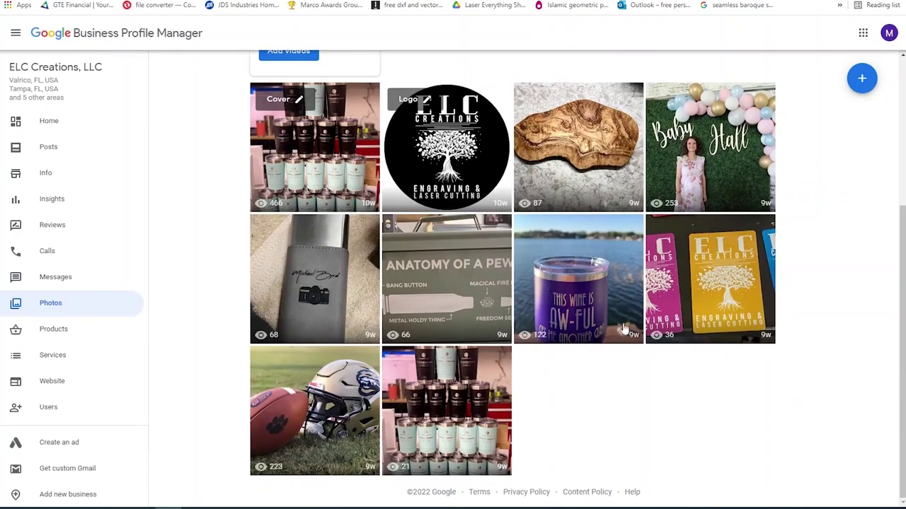
scroll(587, 256, "up", 1)
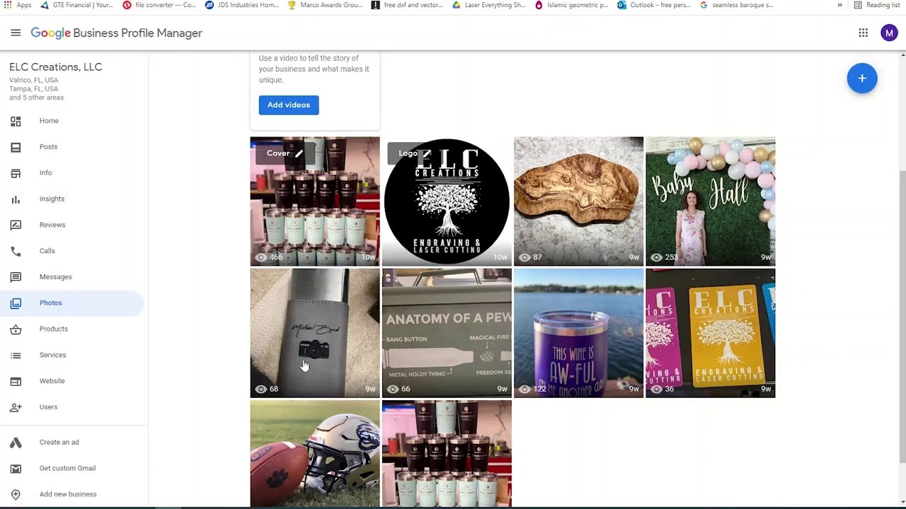
scroll(304, 290, "down", 1)
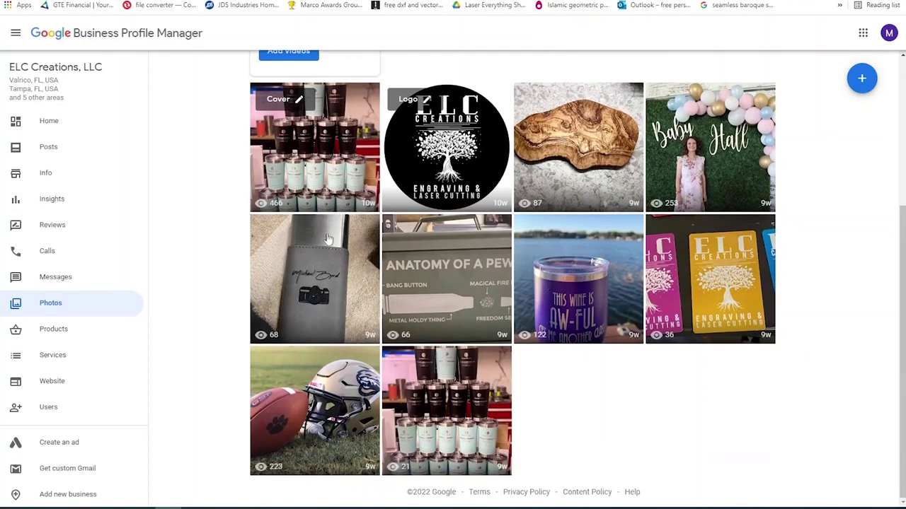
scroll(332, 233, "up", 1)
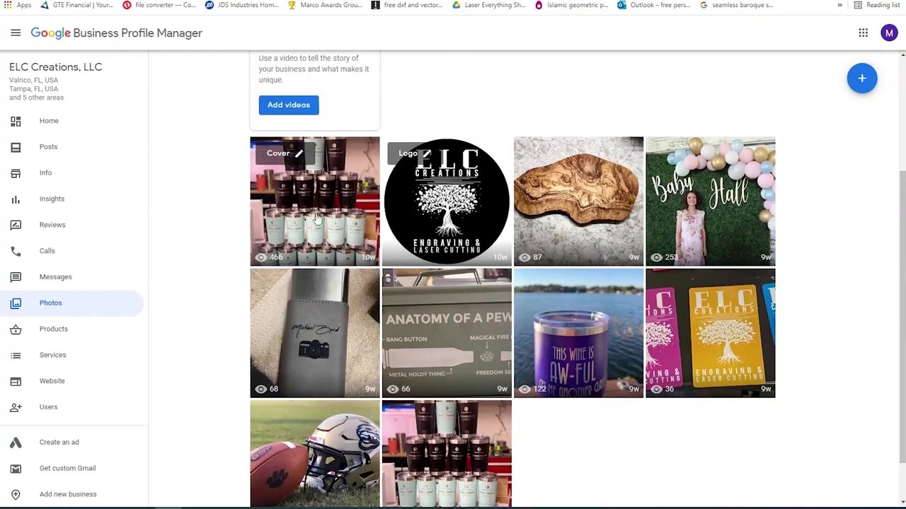
Open the profile's products page, and then review the full list of services under the Engraver and Laser cutting service categories.
left_click(54, 329)
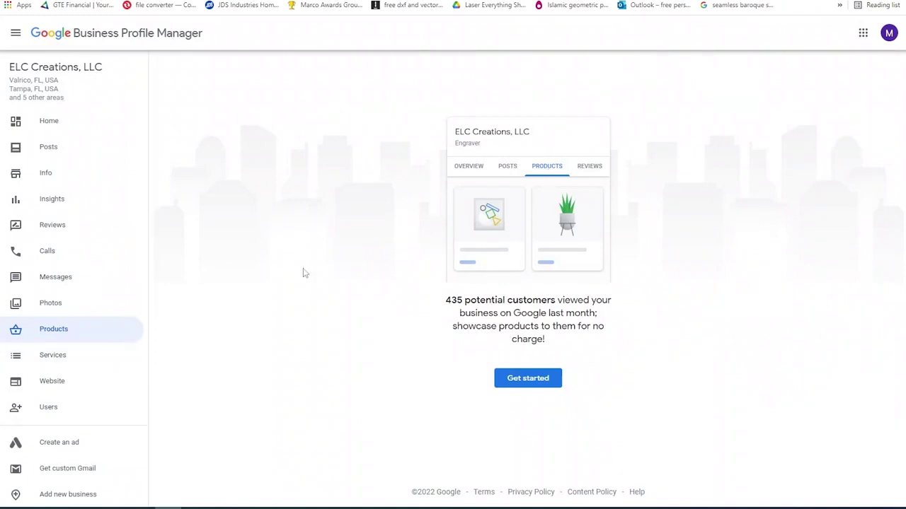
left_click(75, 363)
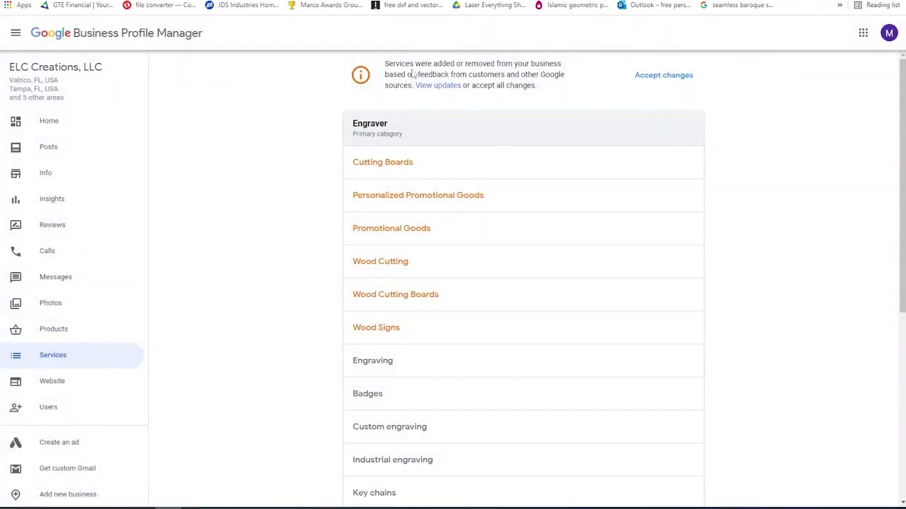
scroll(488, 125, "down", 5)
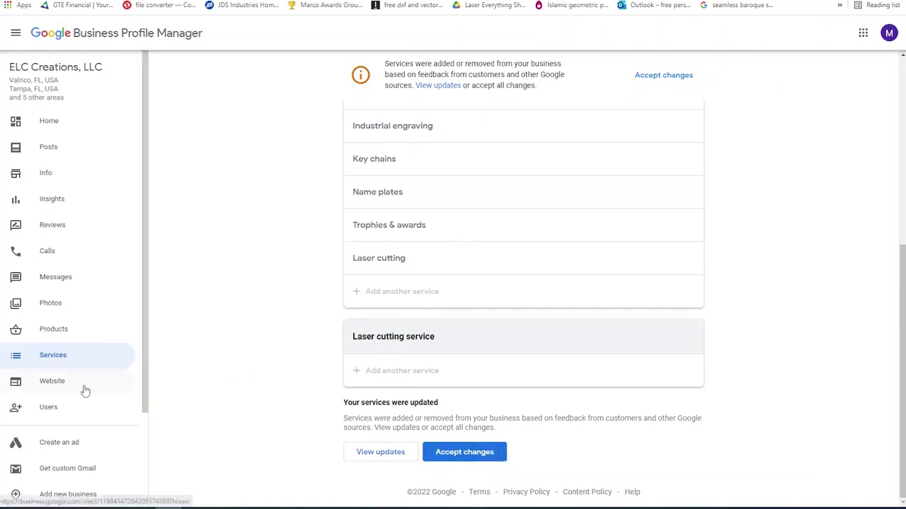
scroll(422, 348, "up", 4)
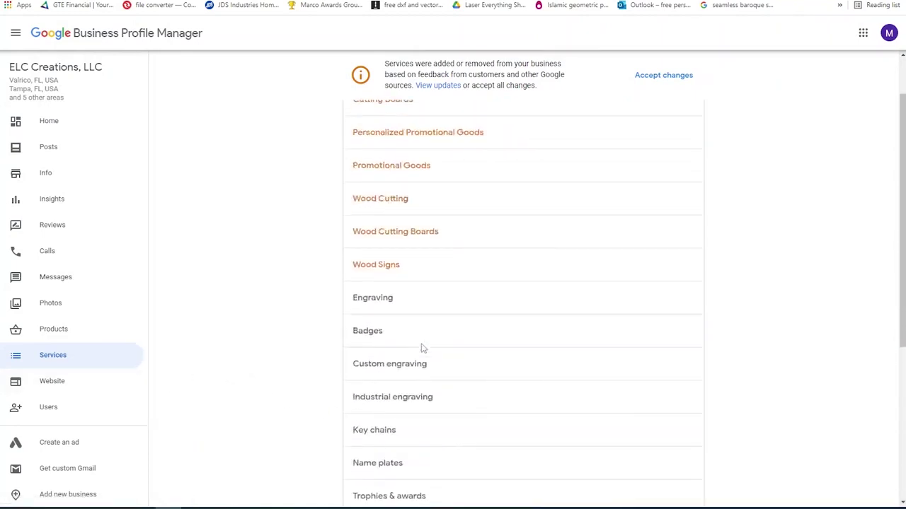
scroll(420, 352, "up", 1)
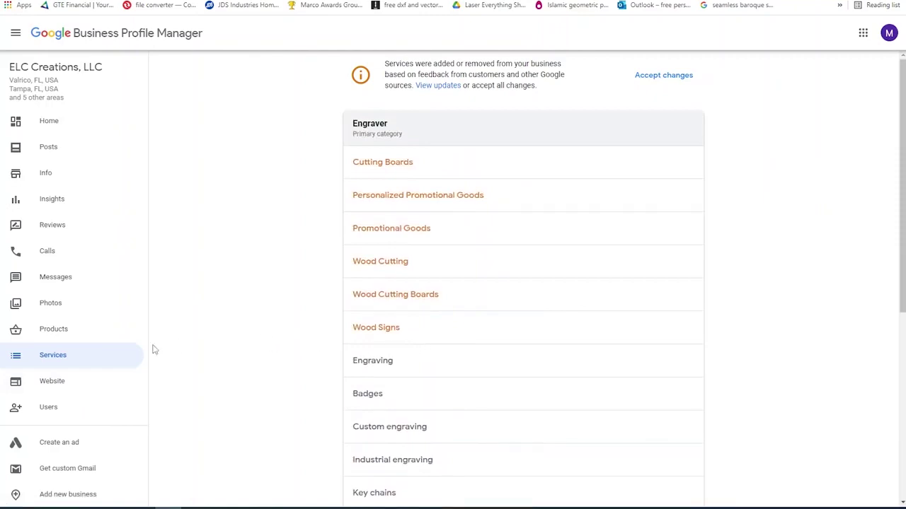
Open the profile's website builder and look through the whole site preview, from the header to the contact section and back.
left_click(101, 378)
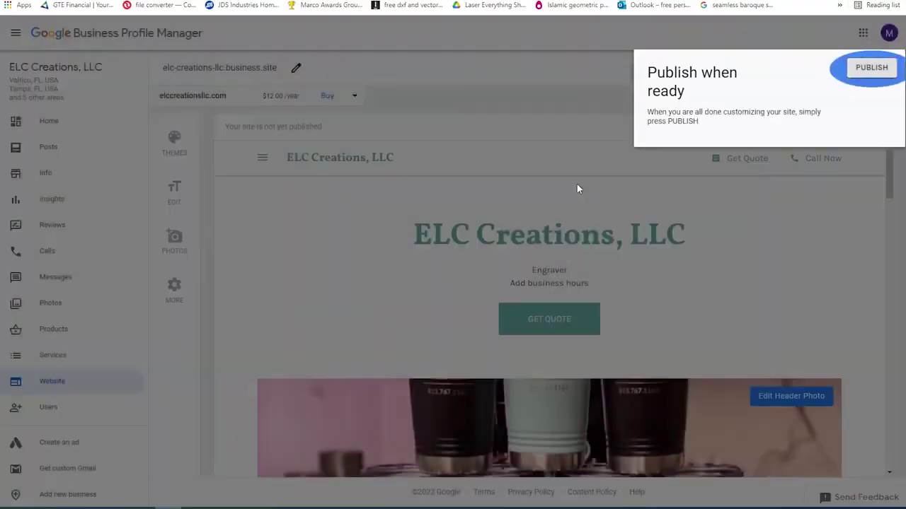
scroll(571, 168, "down", 7)
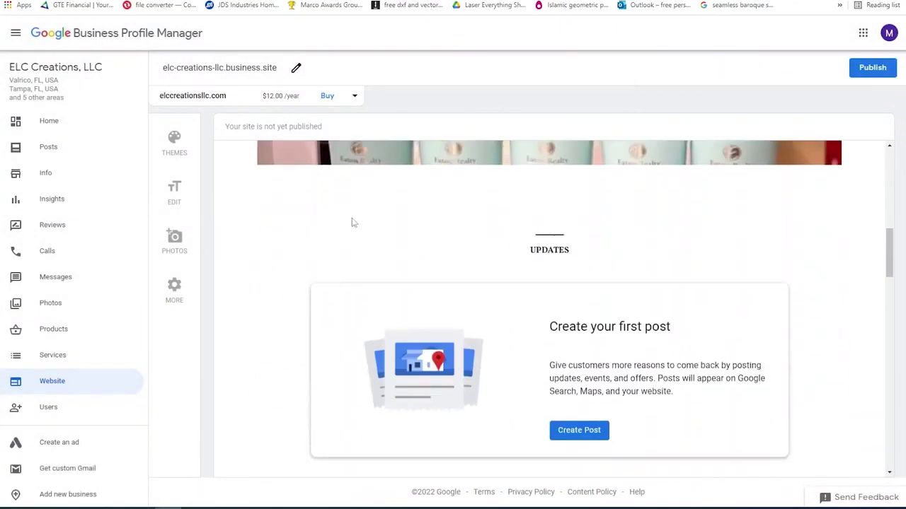
scroll(354, 222, "down", 5)
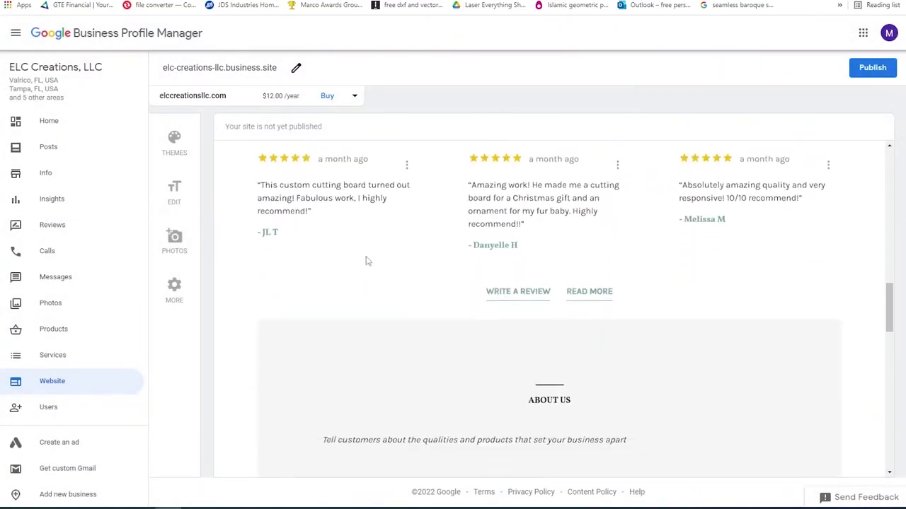
scroll(418, 259, "down", 10)
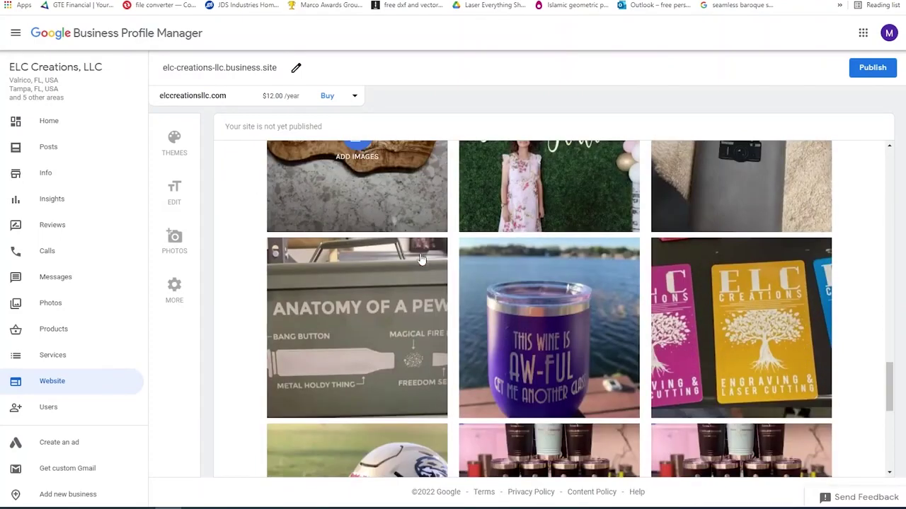
scroll(422, 261, "down", 5)
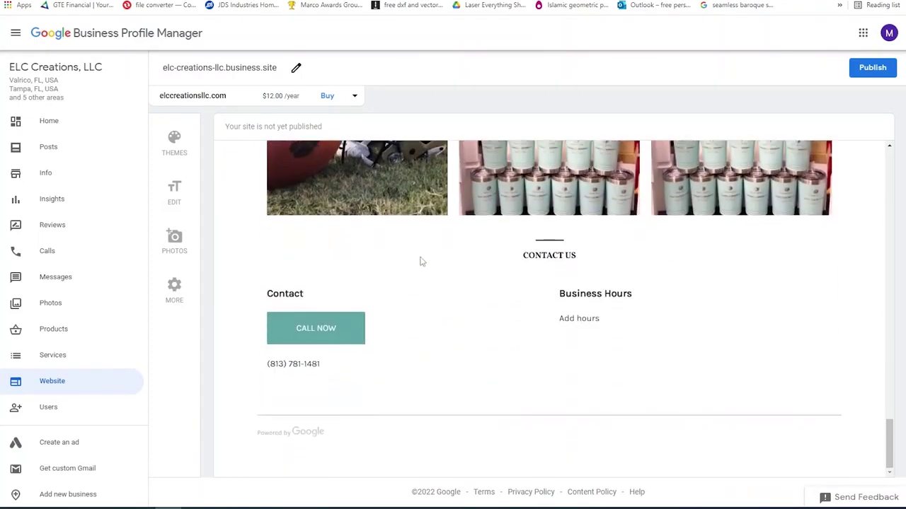
scroll(417, 273, "up", 10)
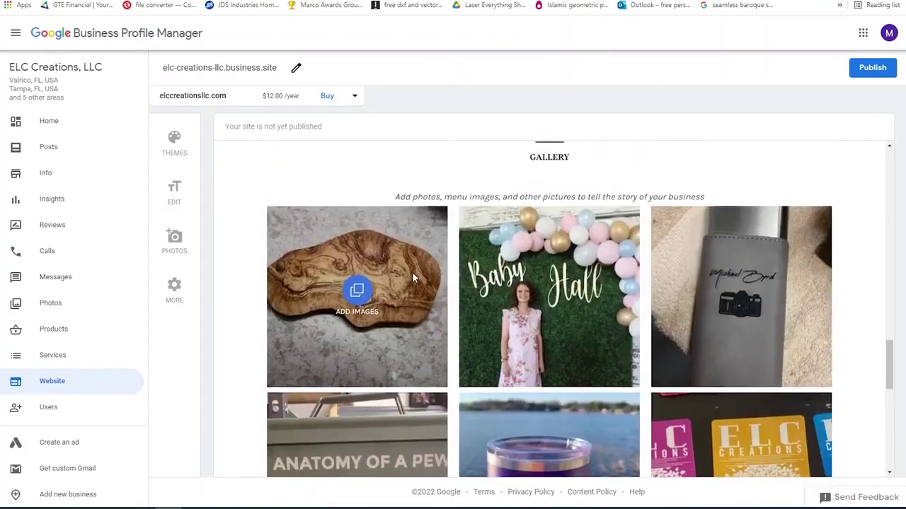
scroll(409, 273, "up", 1)
scroll(373, 207, "up", 2)
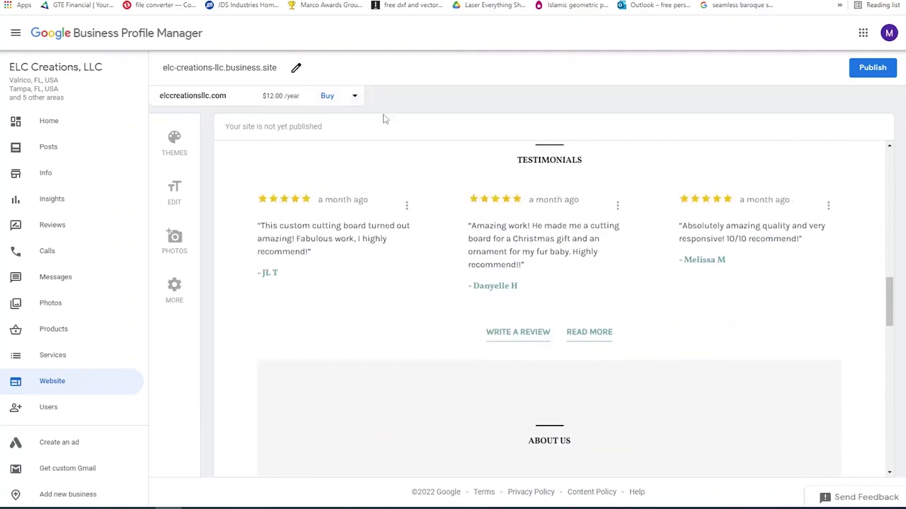
scroll(320, 223, "up", 12)
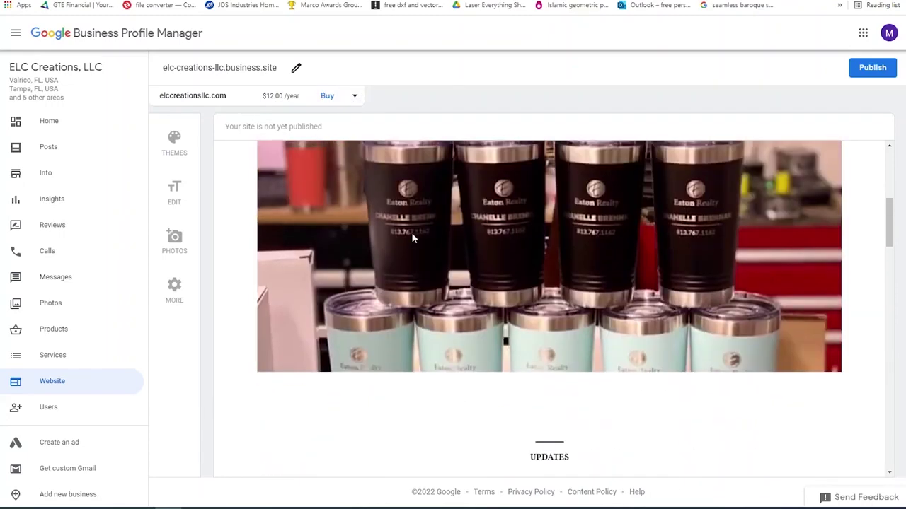
scroll(493, 267, "up", 3)
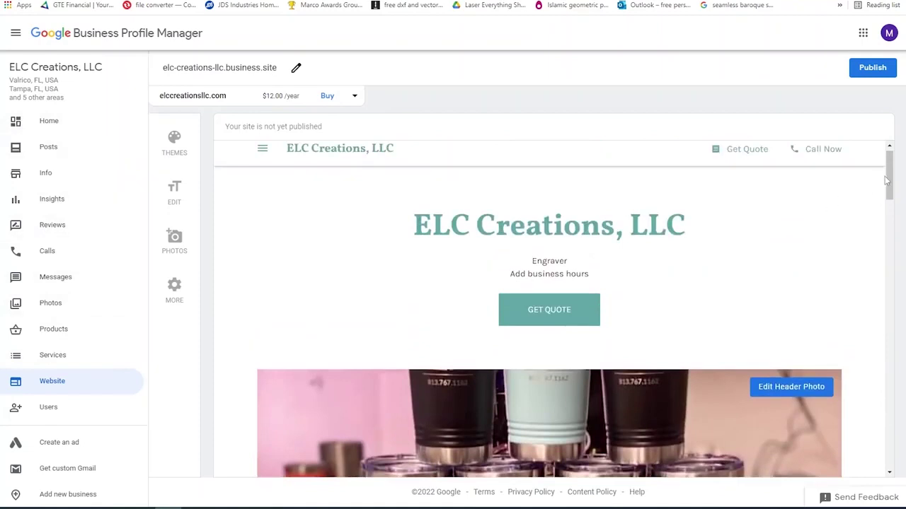
Examine the gallery and contact sections of the site preview, and return to its header.
left_click_drag(888, 181, 865, 315)
scroll(545, 269, "down", 3)
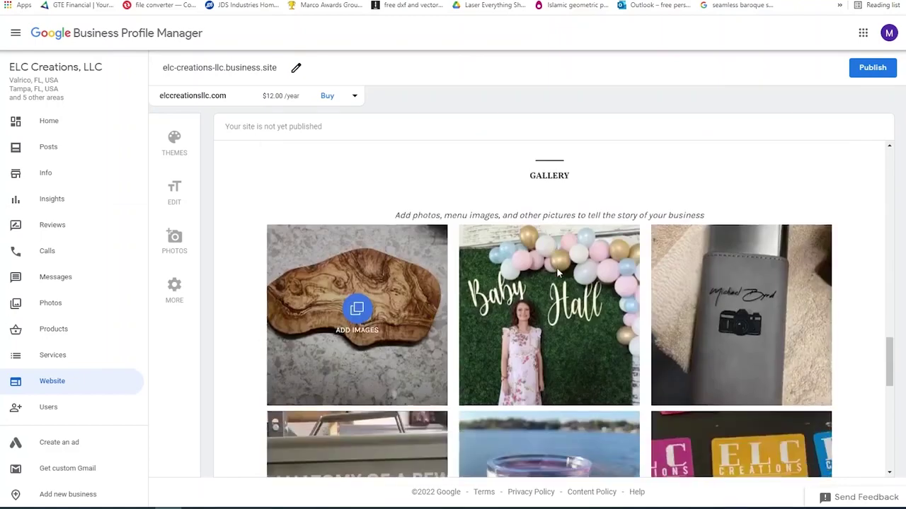
scroll(647, 309, "down", 8)
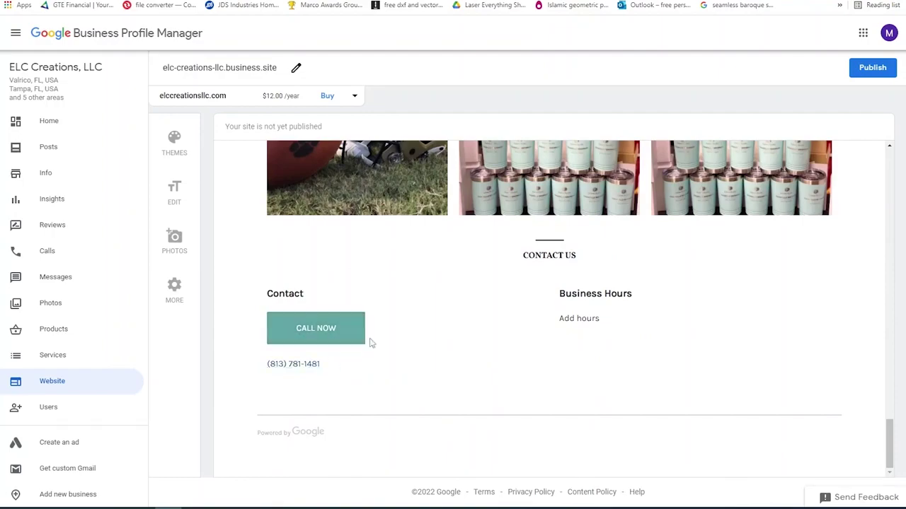
scroll(425, 319, "up", 5)
scroll(445, 311, "up", 10)
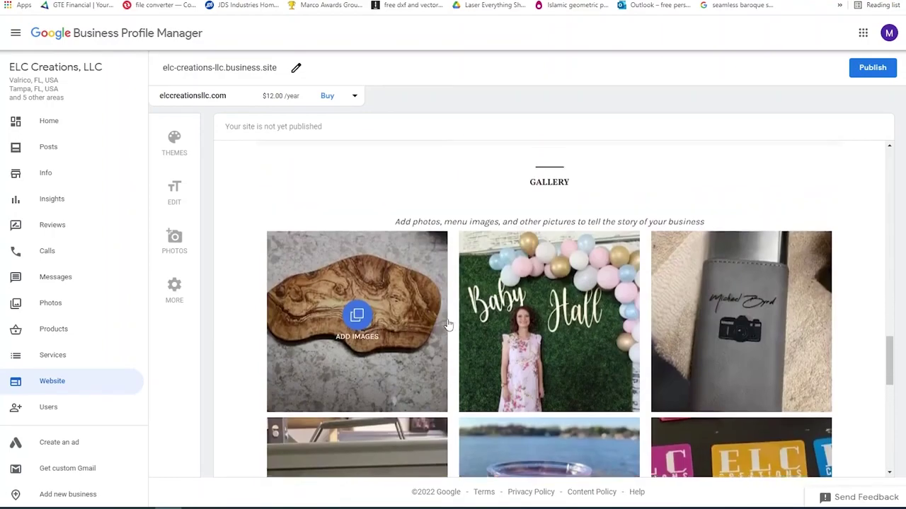
scroll(439, 317, "up", 8)
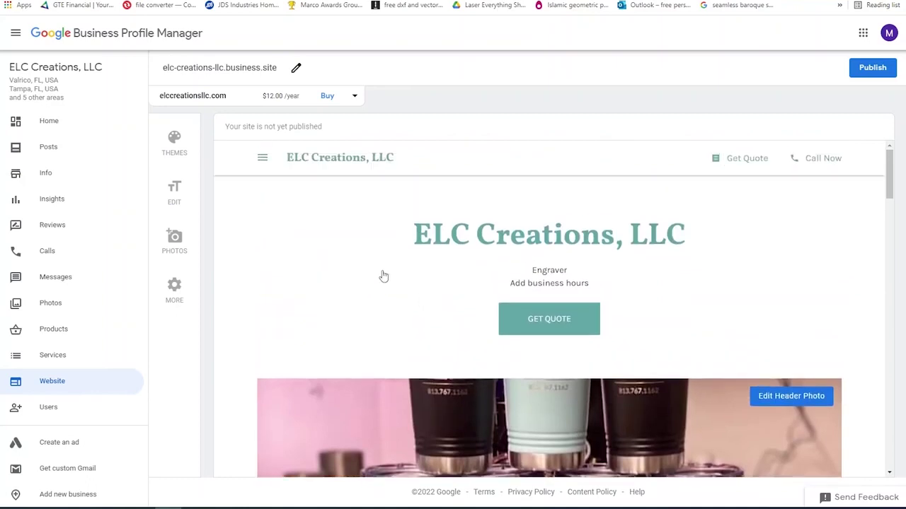
Go over the header photo, updates and testimonials of the site preview, and continue toward its end.
scroll(496, 285, "down", 5)
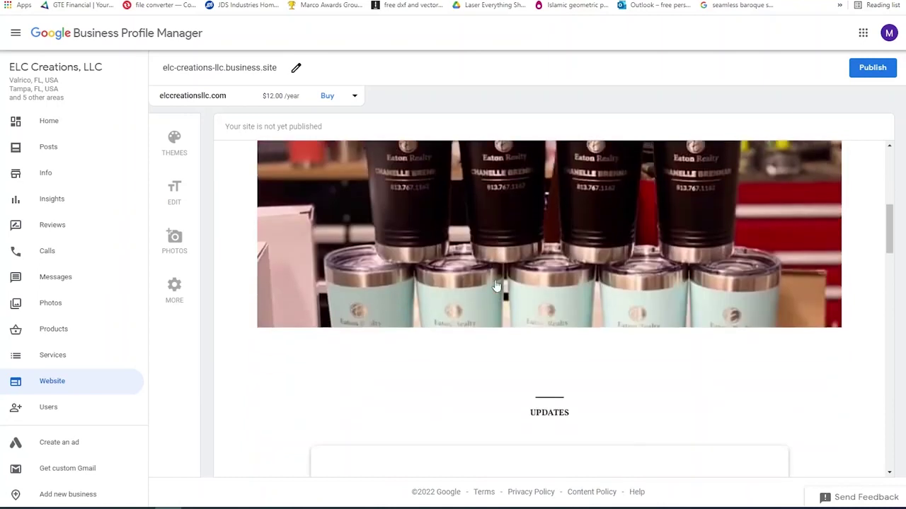
scroll(490, 283, "down", 5)
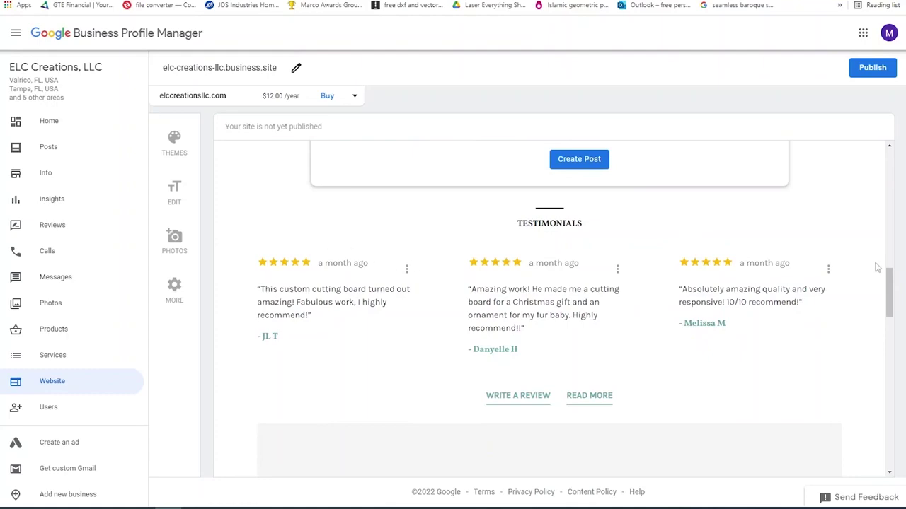
left_click_drag(888, 280, 889, 425)
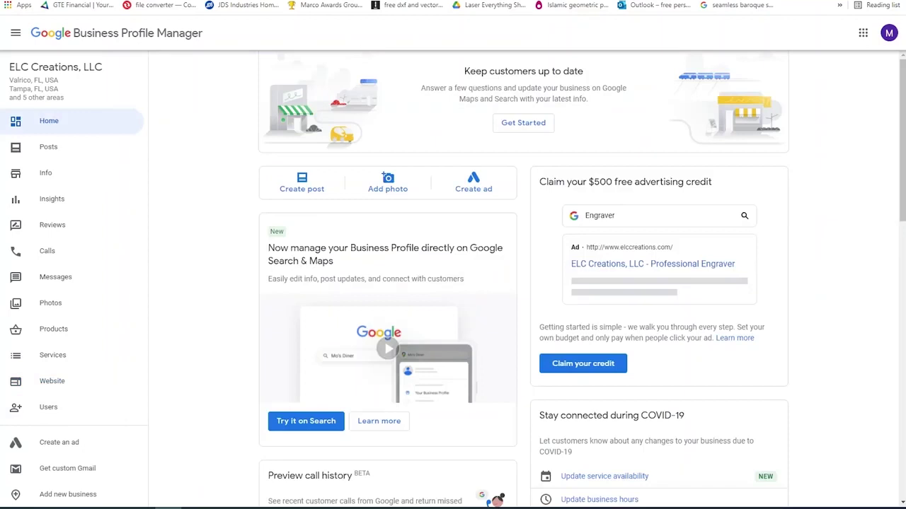
Search Google for "laser engraving near me" in a new browser tab and look at the Engravers map listings.
key("ctrl+t")
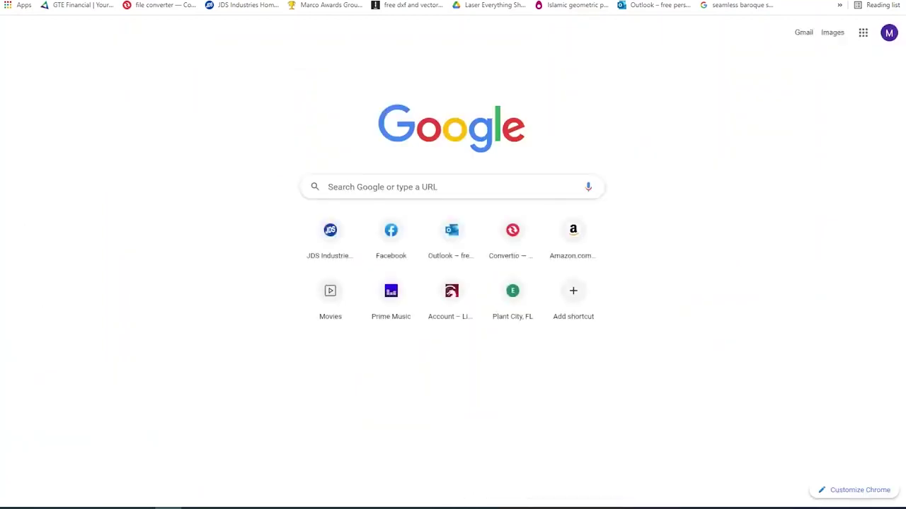
key("ctrl+l")
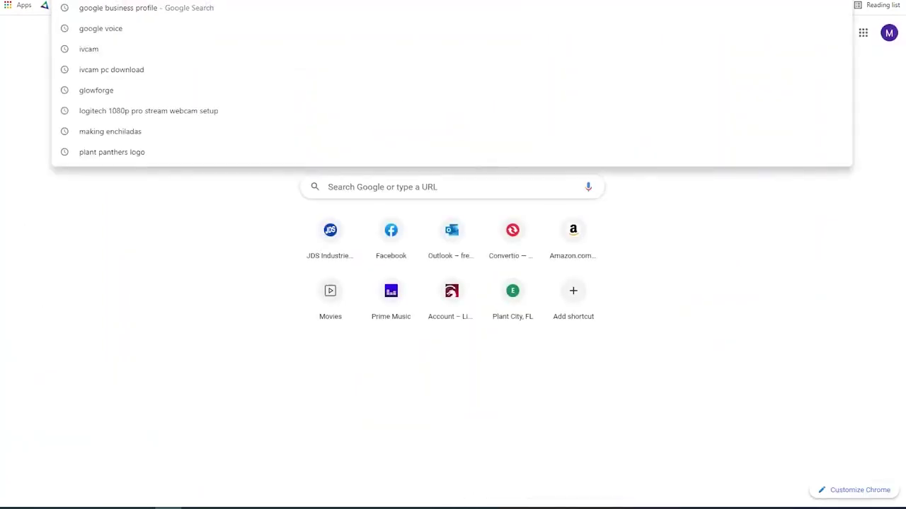
type("laser engra")
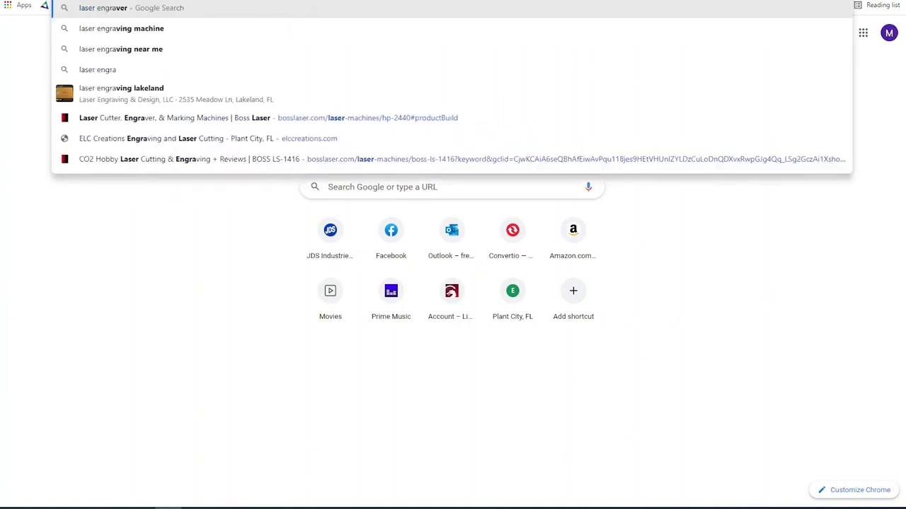
type("ving")
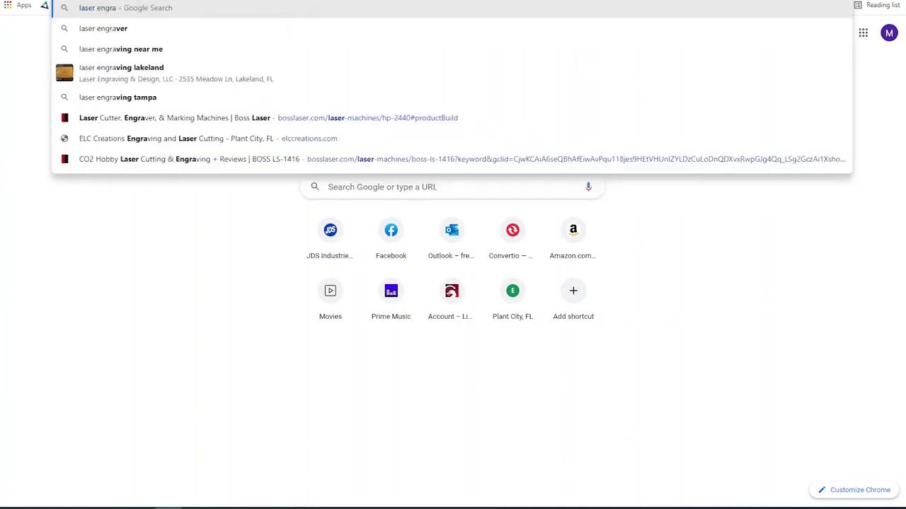
type(" near me")
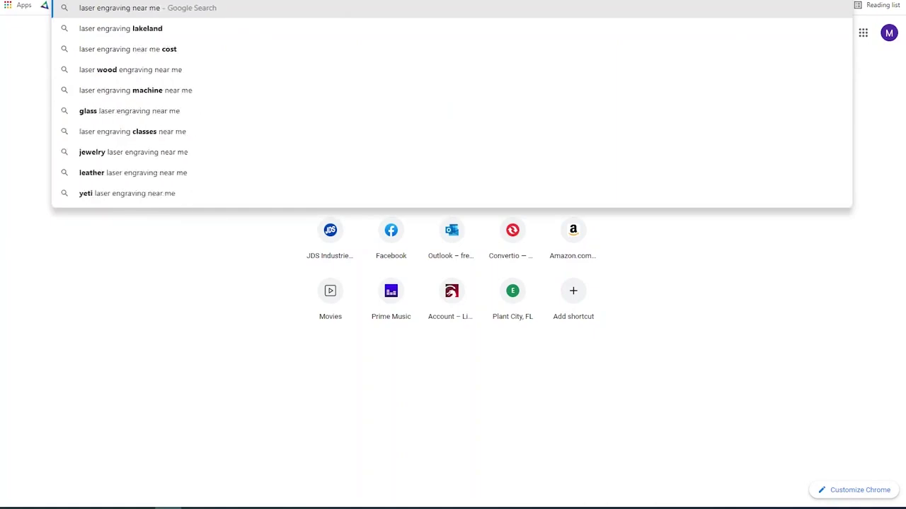
key("Return")
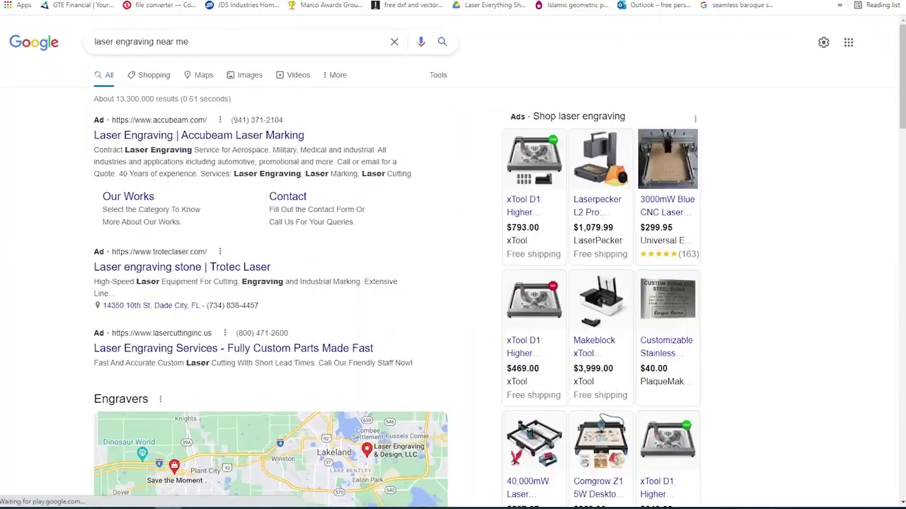
scroll(283, 212, "down", 5)
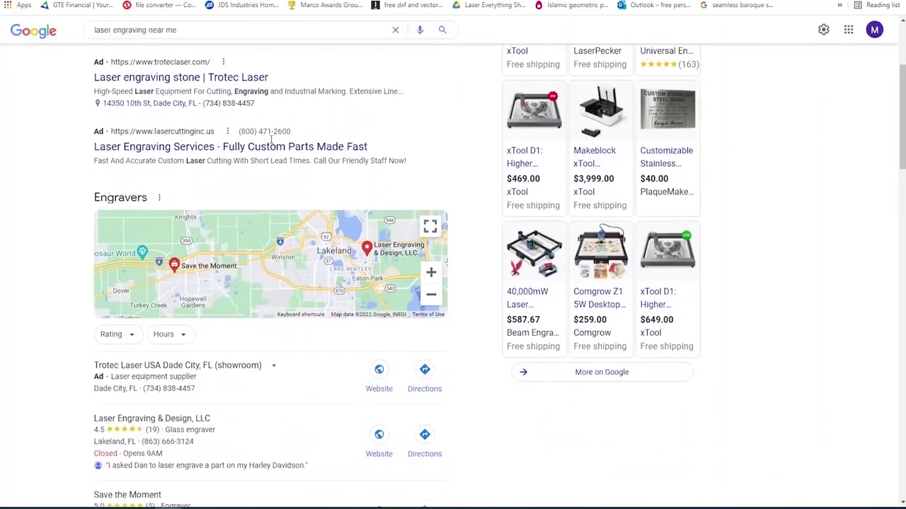
Open the full list of Engravers results for "laser engraving near me" and look through it to find the ELC Creations, LLC entry.
scroll(326, 244, "down", 2)
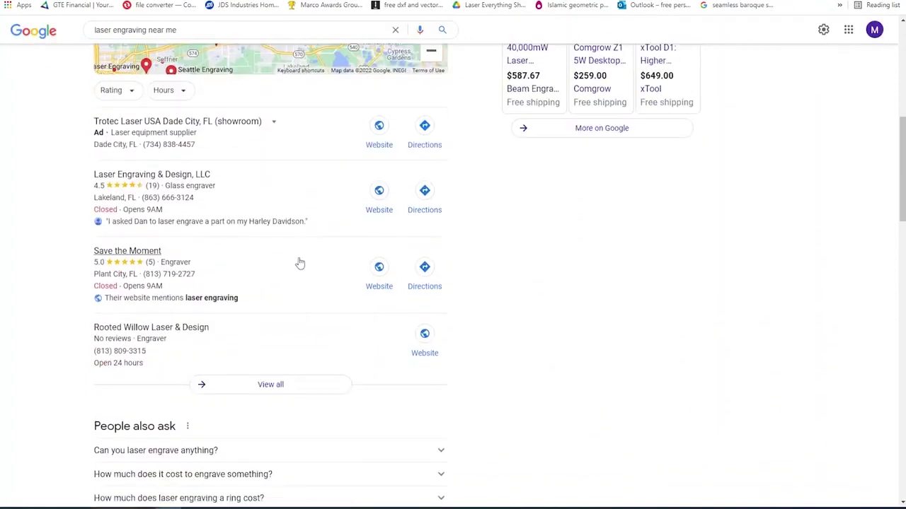
scroll(259, 269, "down", 2)
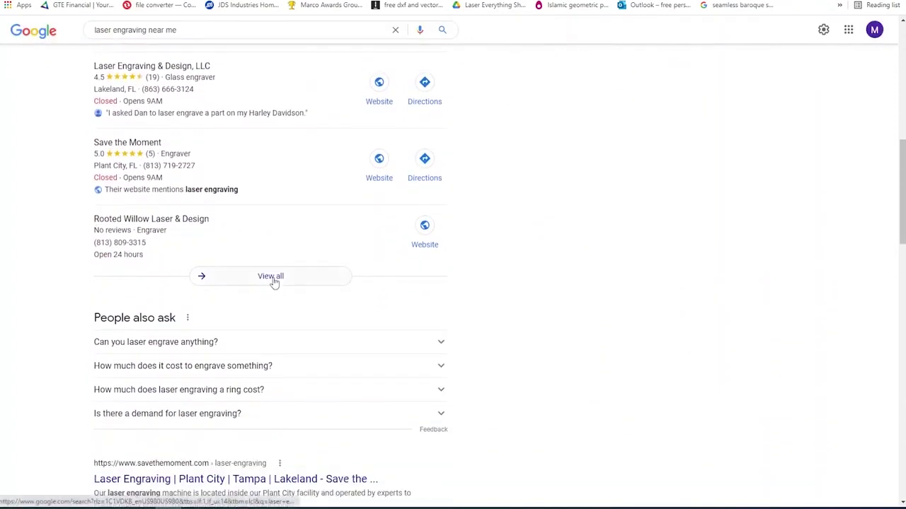
left_click(273, 278)
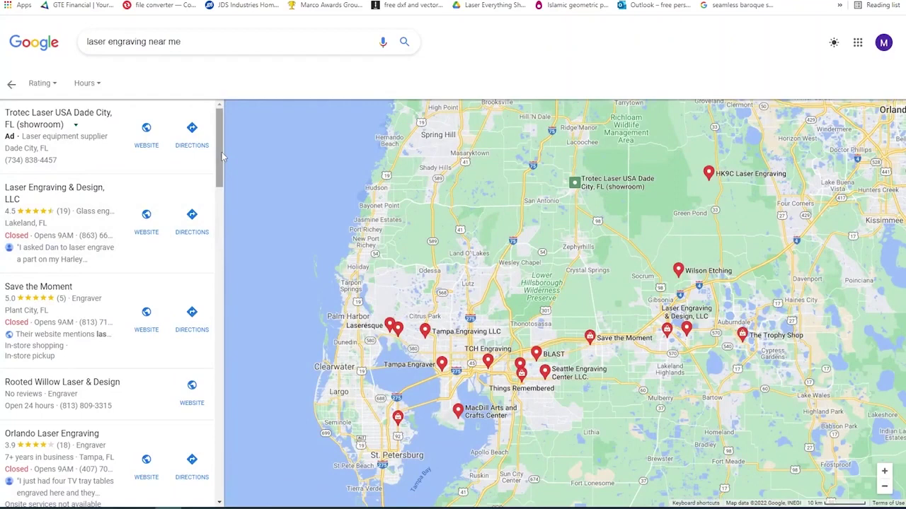
scroll(224, 174, "down", 1)
left_click_drag(223, 174, 215, 265)
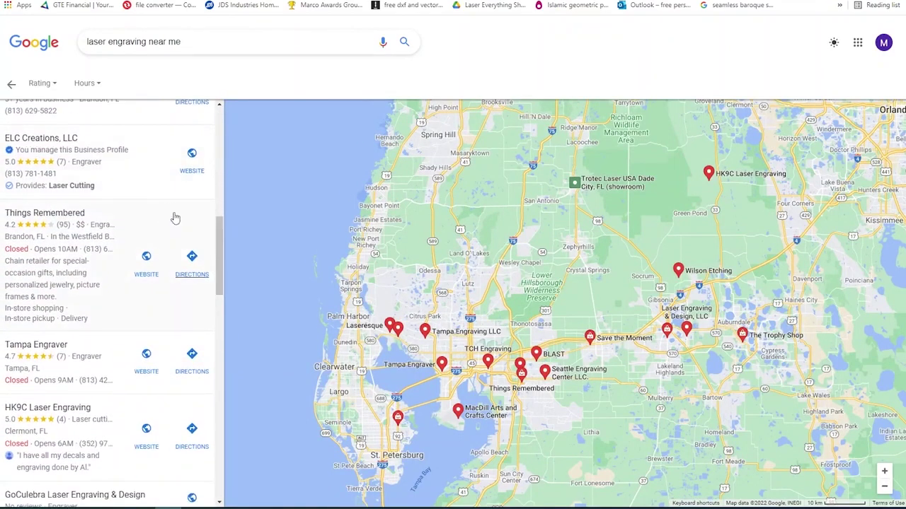
left_click_drag(217, 228, 201, 112)
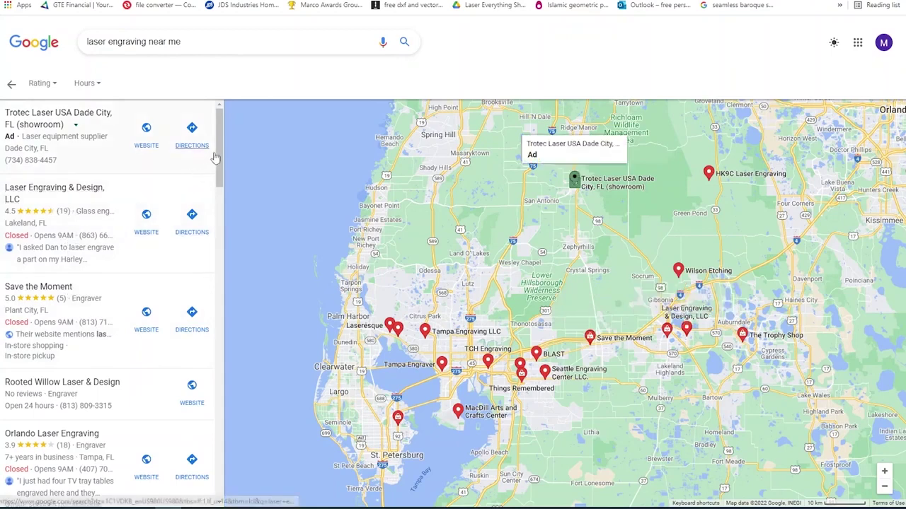
left_click_drag(220, 157, 224, 251)
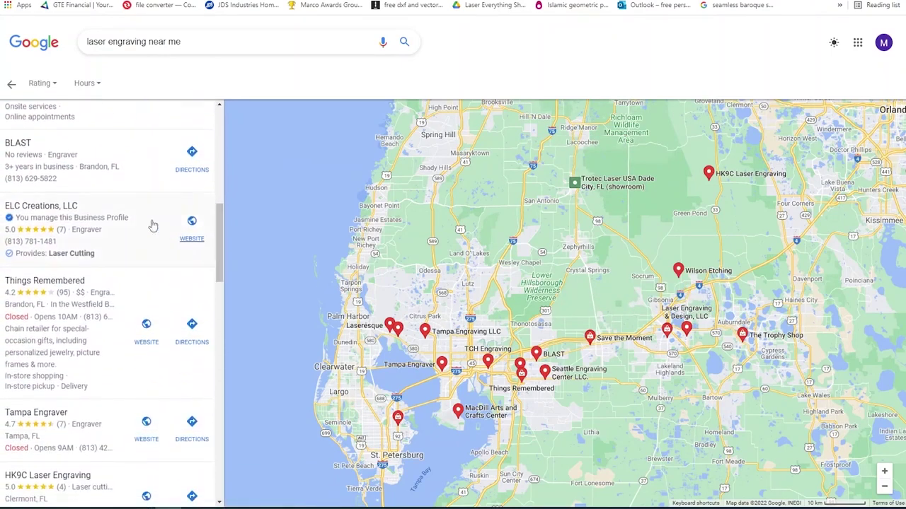
Open the ELC Creations, LLC listing and look over its business details, photos, review summary and Google reviews.
left_click(102, 223)
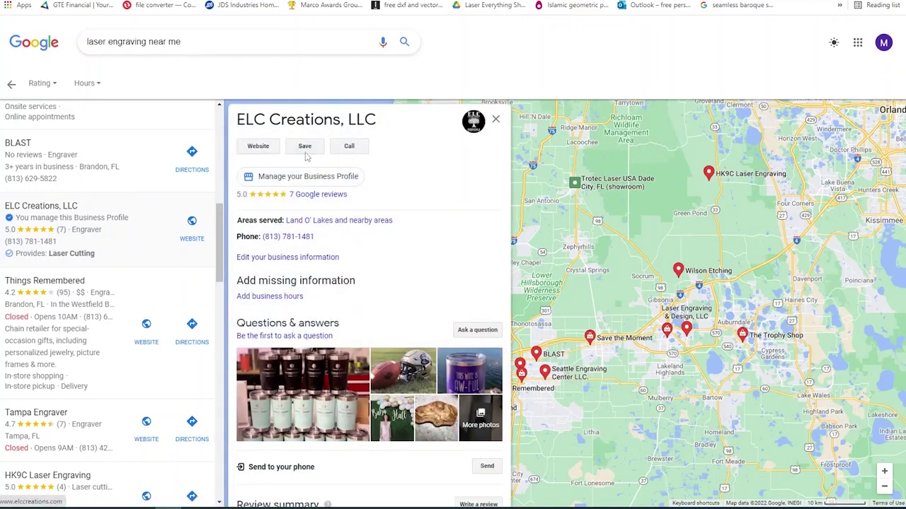
scroll(322, 204, "down", 3)
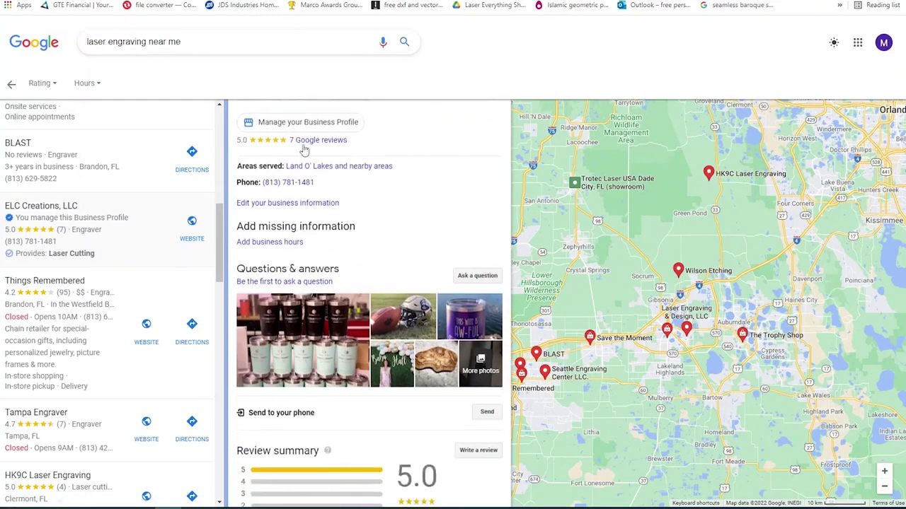
scroll(322, 204, "down", 7)
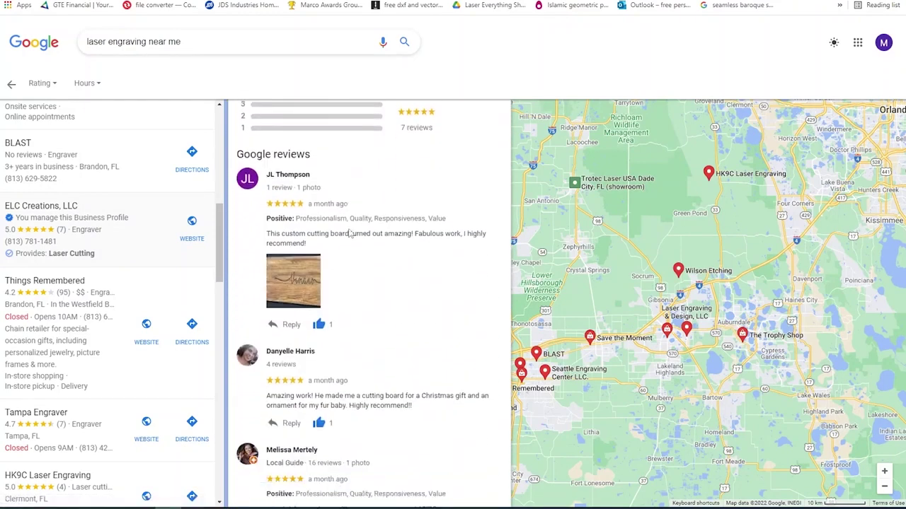
scroll(336, 230, "down", 3)
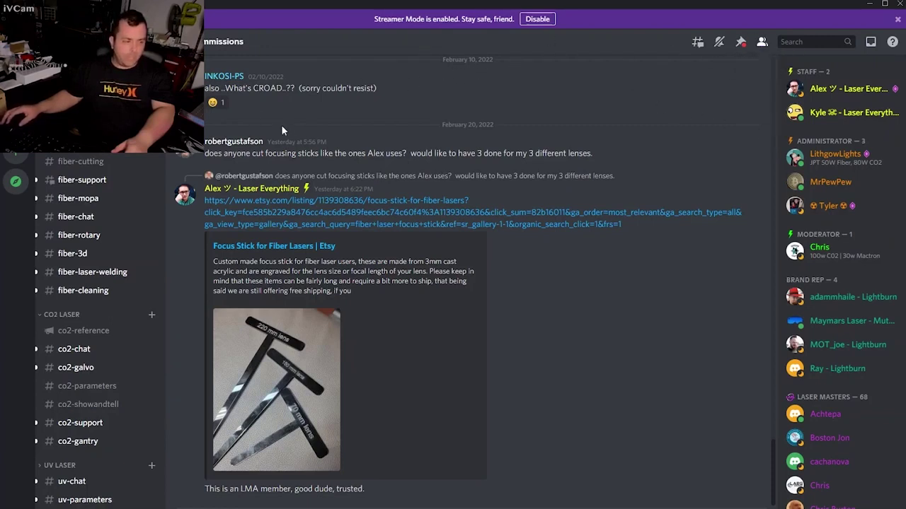
Switch to Discord and look through the commissions channel's messages, the server's member list and its channel list.
scroll(281, 130, "up", 5)
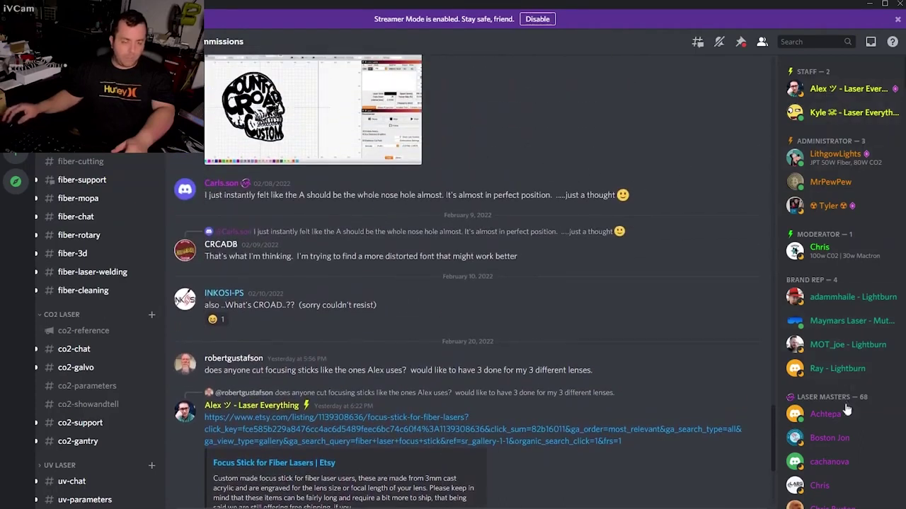
scroll(842, 399, "down", 8)
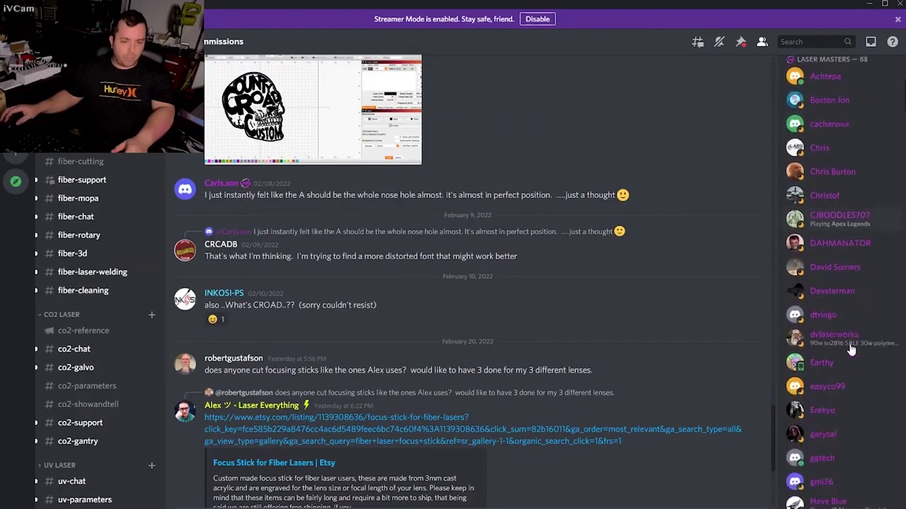
scroll(837, 318, "down", 10)
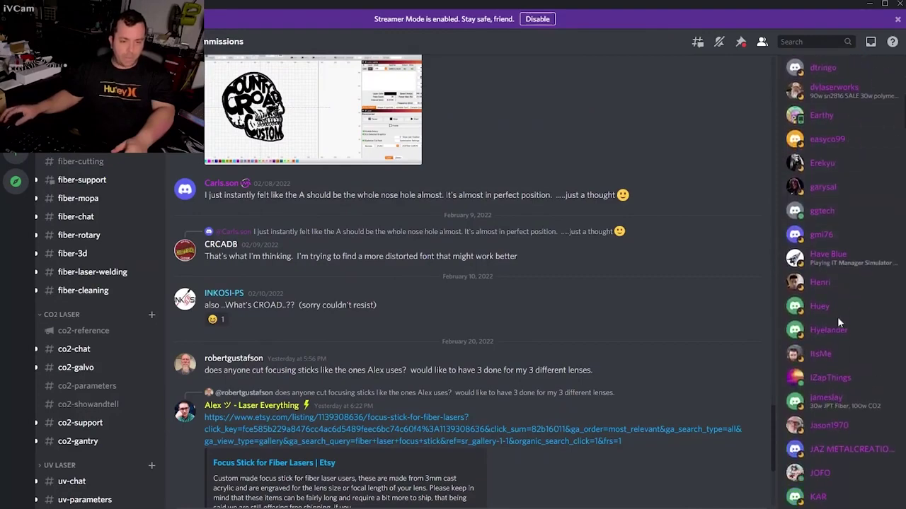
scroll(837, 317, "down", 10)
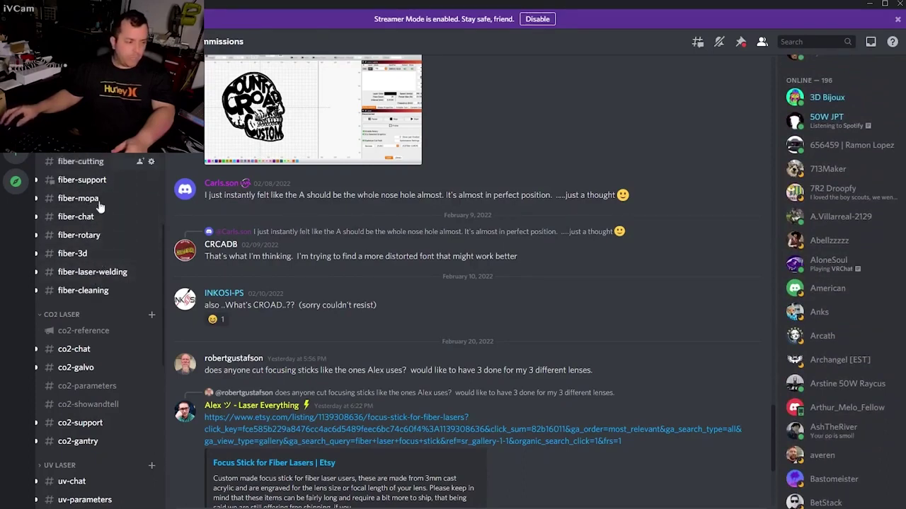
scroll(98, 295, "down", 3)
scroll(98, 296, "down", 6)
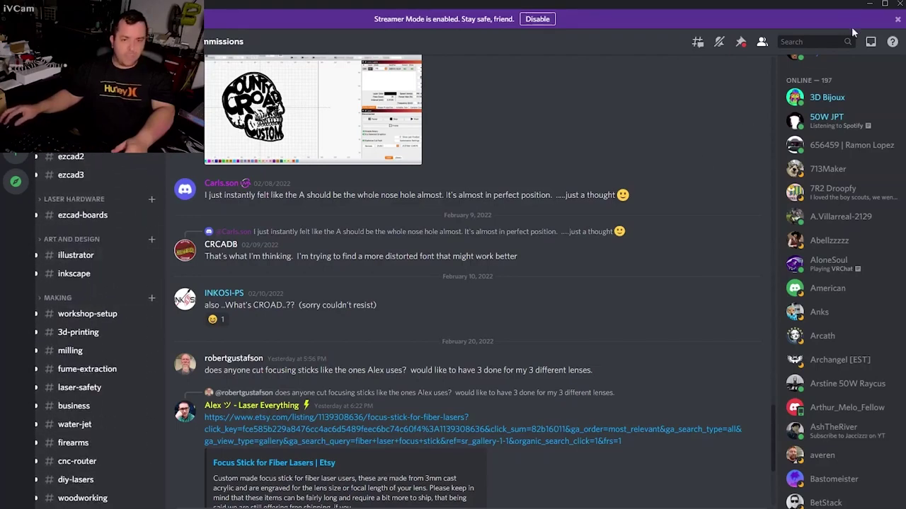
Minimize Discord to return to the Laser Everything - Official Facebook group, and look over its header, featured posts and About section.
left_click(870, 6)
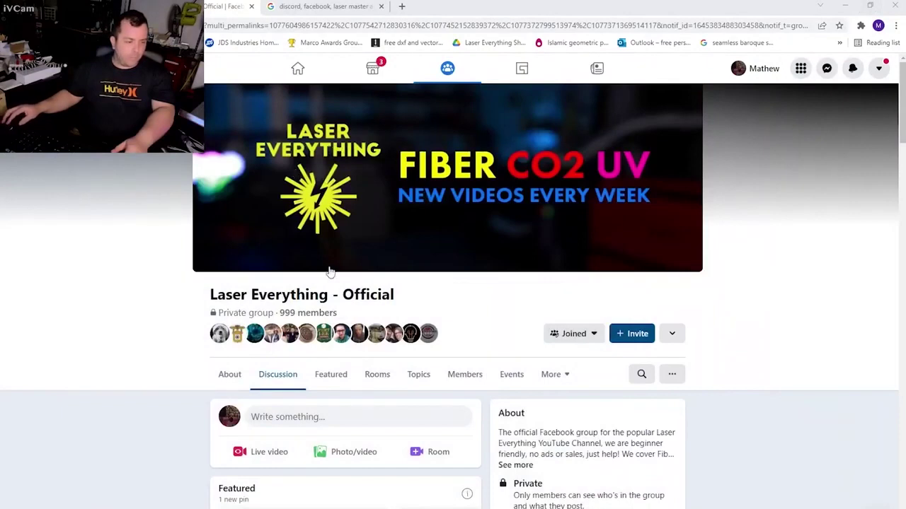
scroll(337, 266, "down", 1)
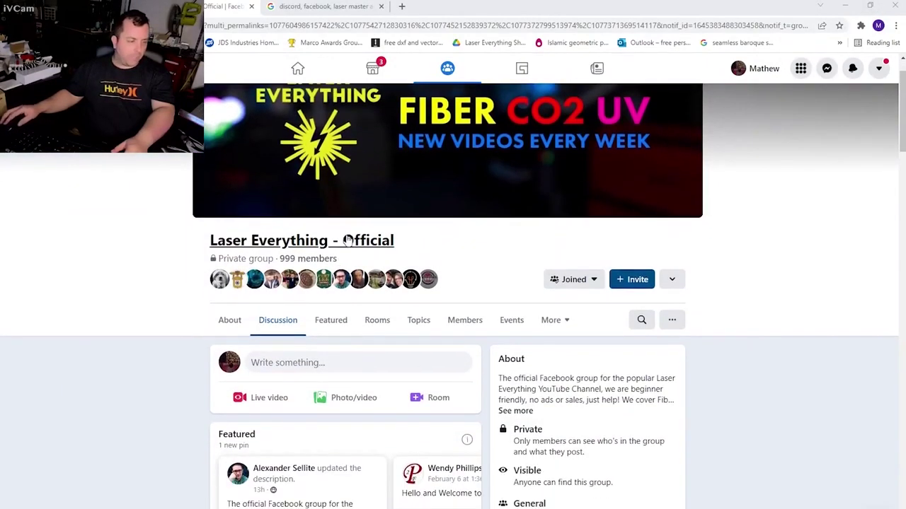
scroll(361, 230, "down", 2)
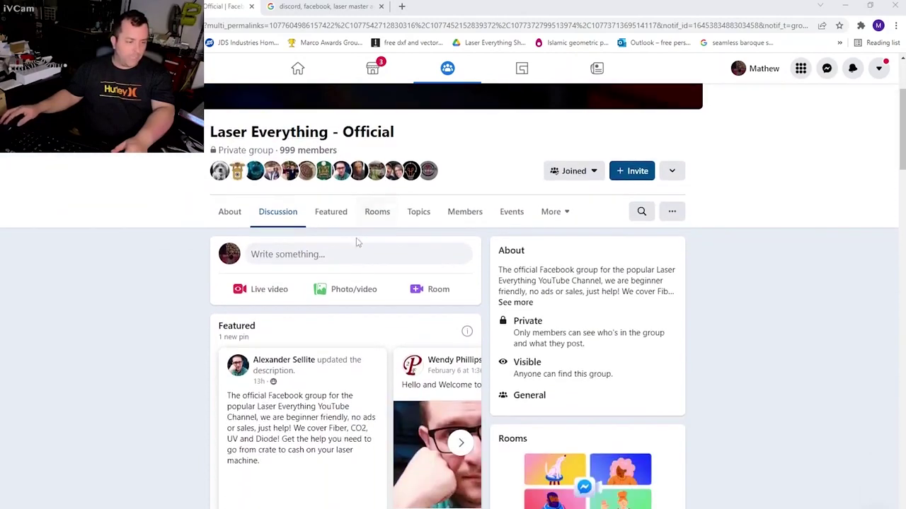
scroll(354, 258, "down", 2)
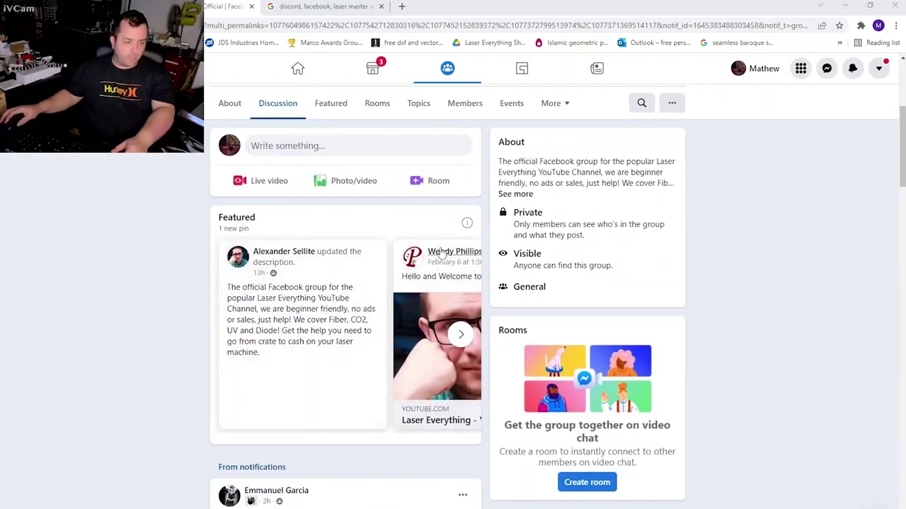
scroll(424, 255, "up", 3)
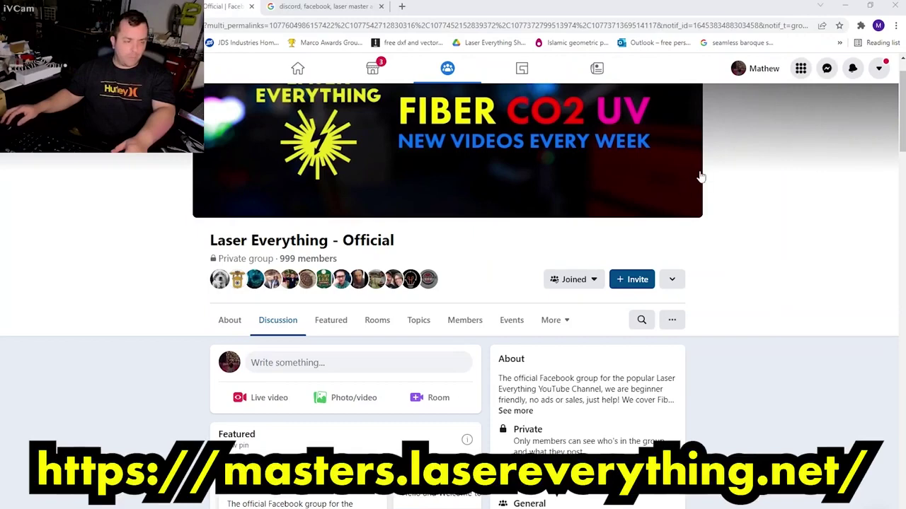
scroll(744, 168, "down", 2)
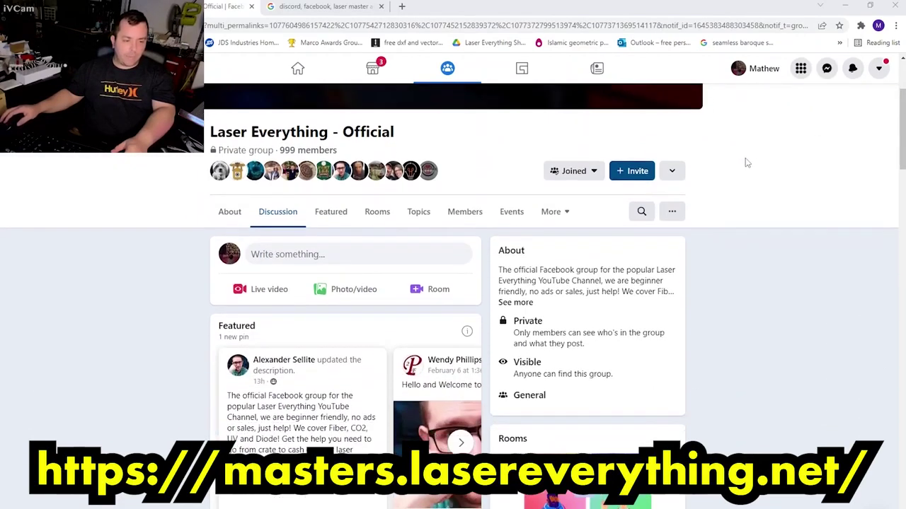